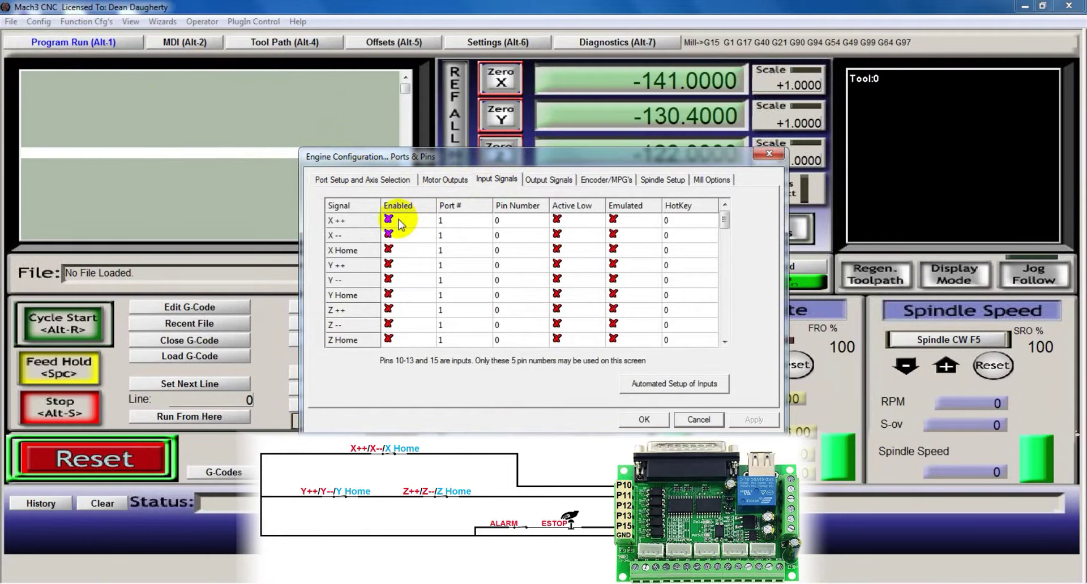
Step: Auto-detect the input pin of the X Home Switch with the automated input setup
click(674, 383)
click(509, 327)
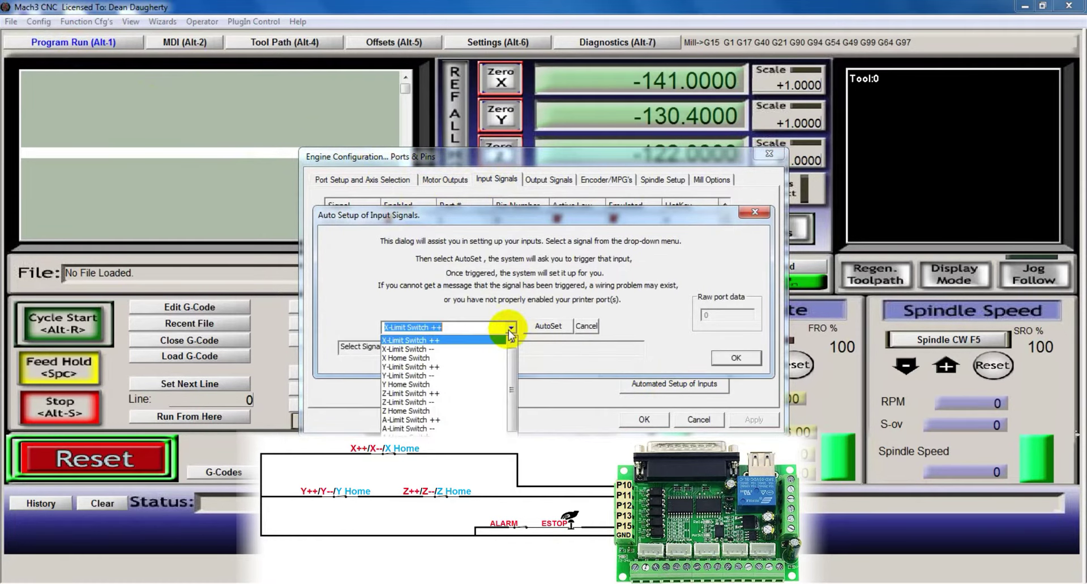
click(498, 358)
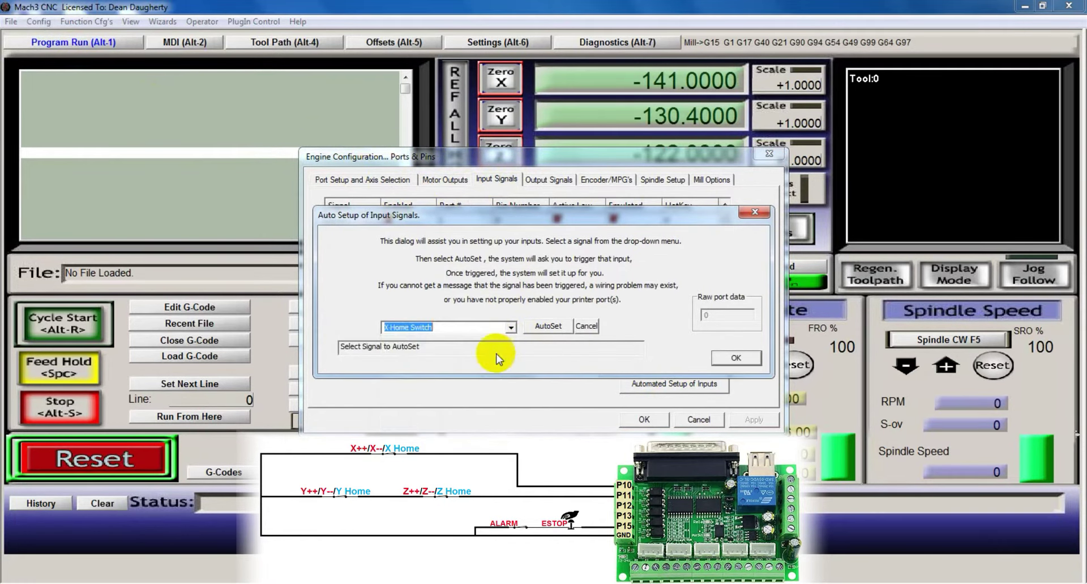
click(548, 328)
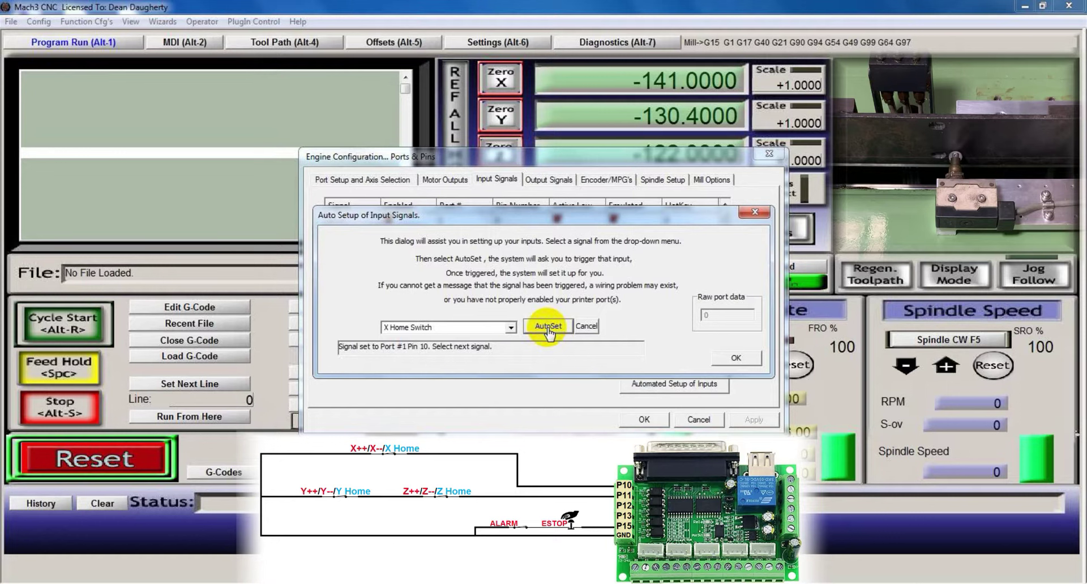
Step: Auto-detect the input pin of the X-Limit Switch -- signal
click(510, 328)
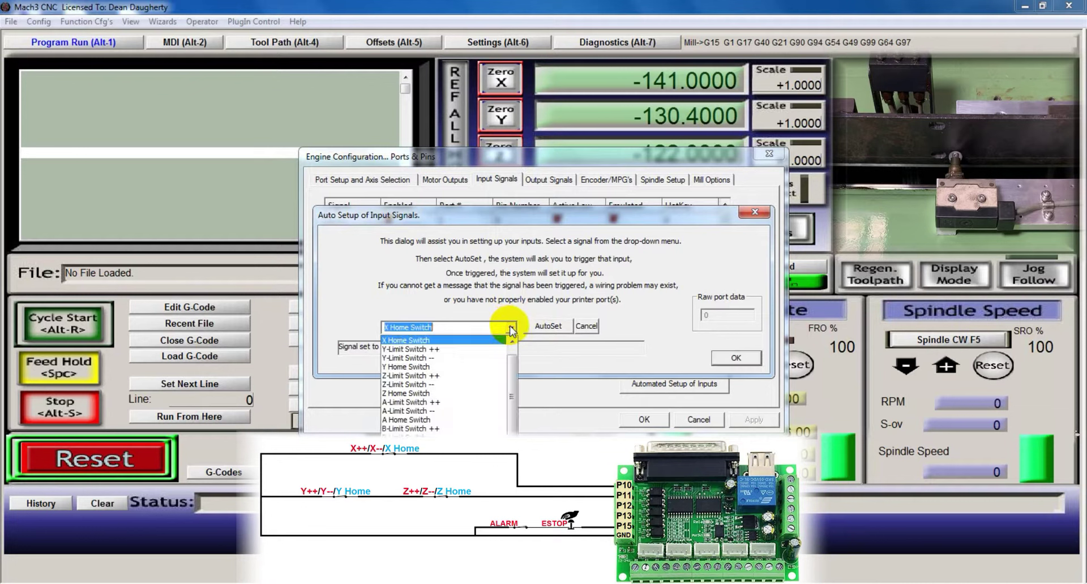
click(512, 344)
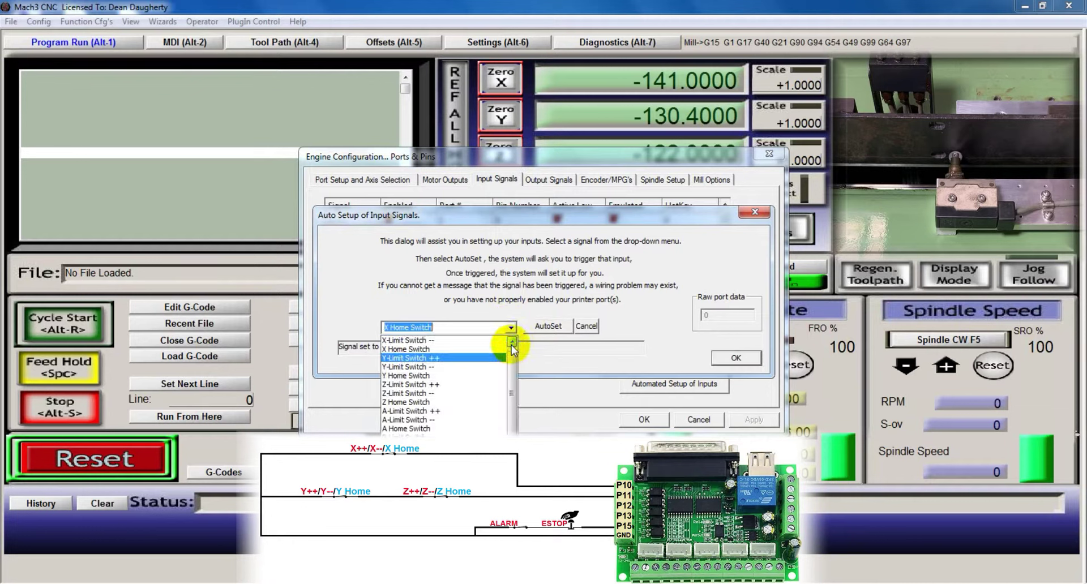
click(456, 341)
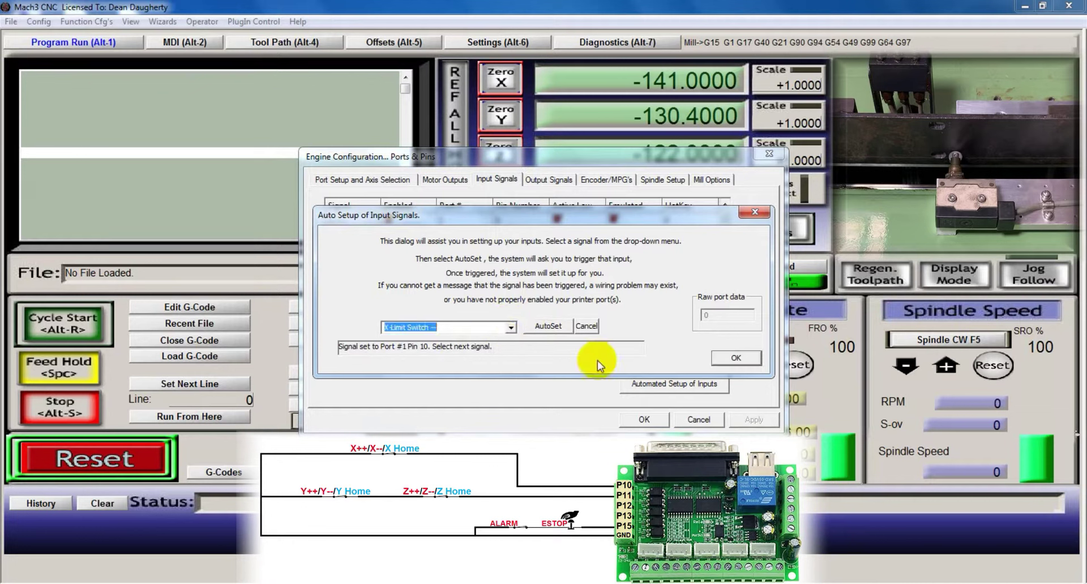
click(548, 327)
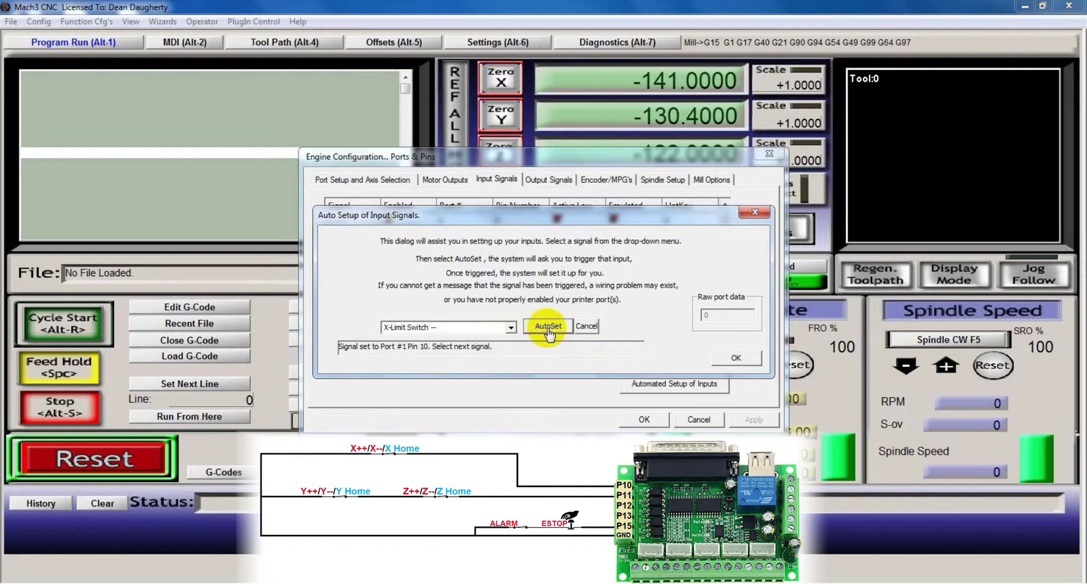
Step: Auto-detect the input pin of the Y Home Switch and finish the automated input setup
click(510, 327)
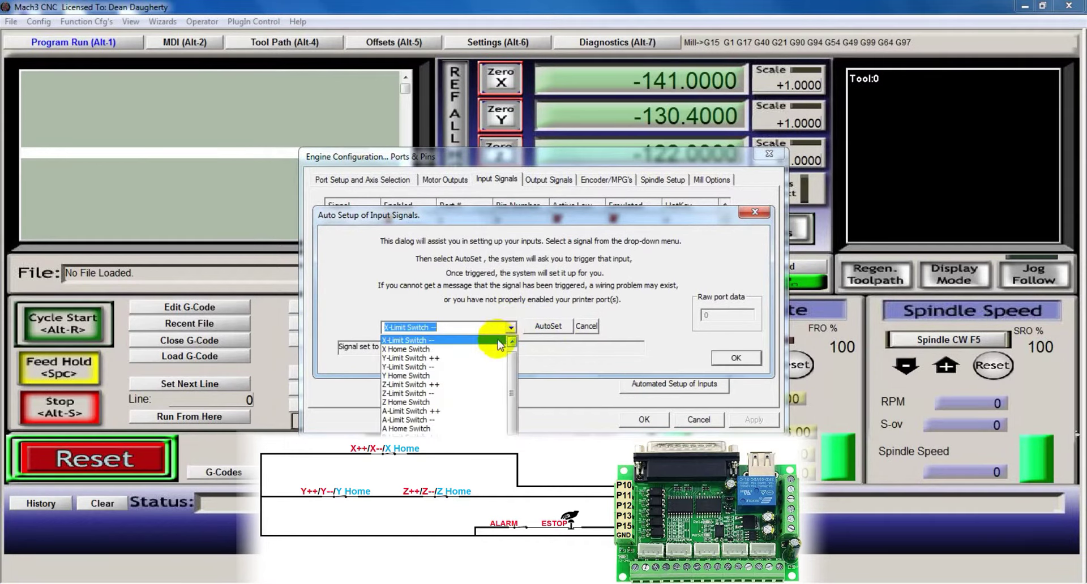
click(468, 375)
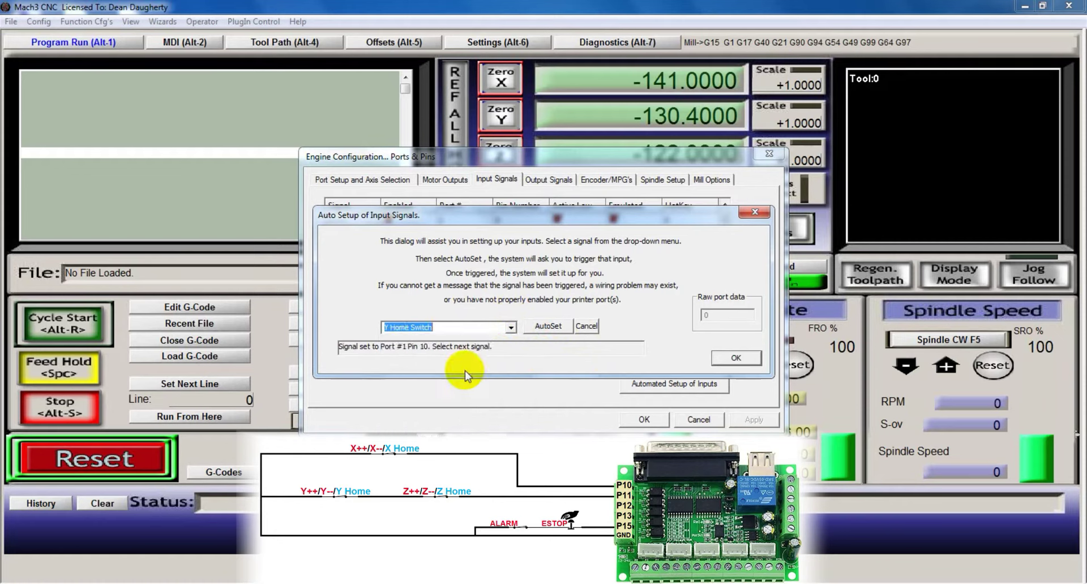
click(548, 327)
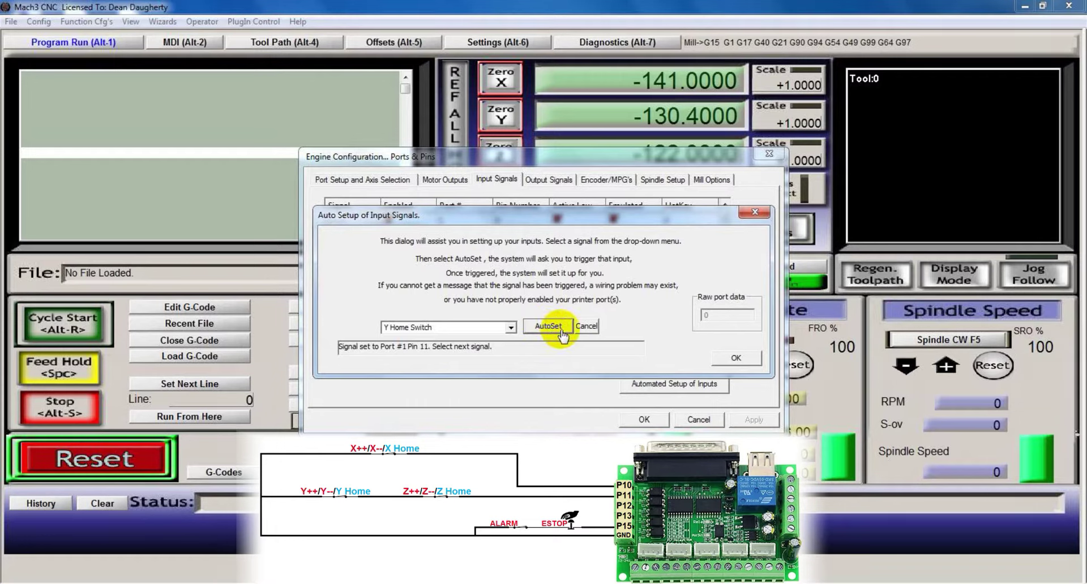
click(735, 359)
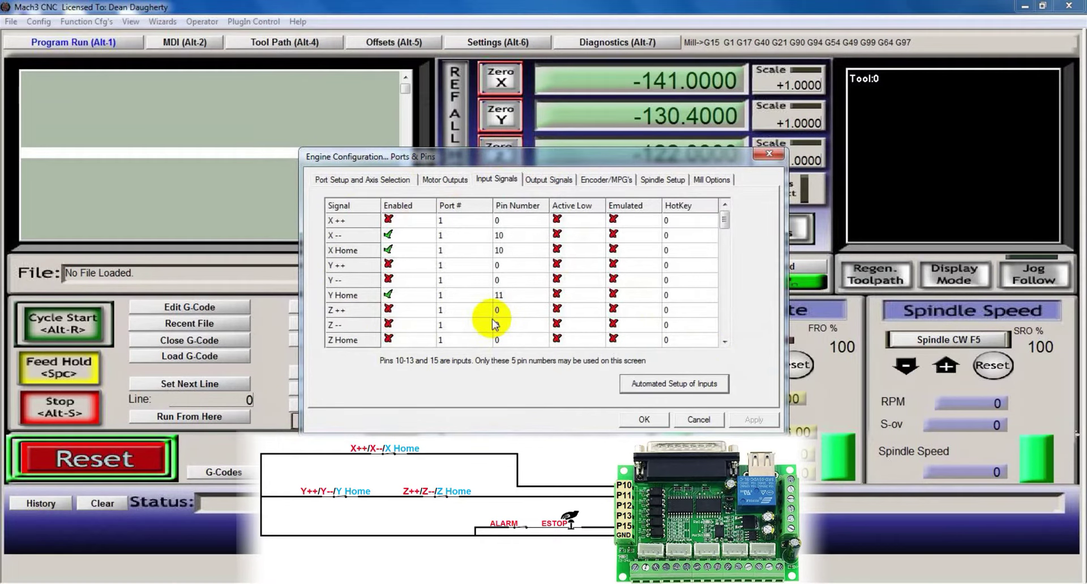
Step: Enable the X++ limit input and assign it to pin 10
drag(557, 220, 561, 244)
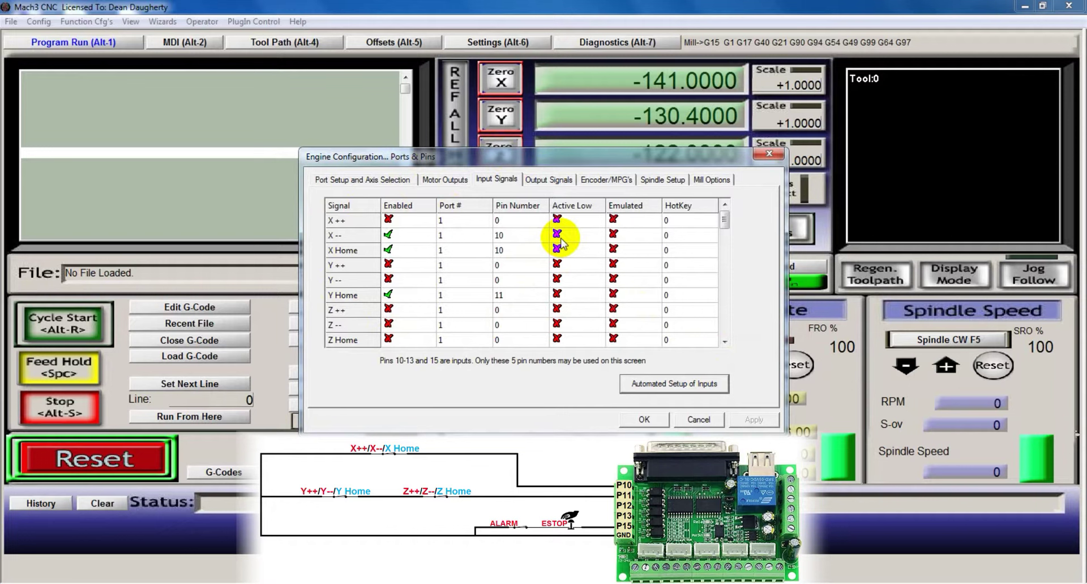
drag(394, 234, 391, 223)
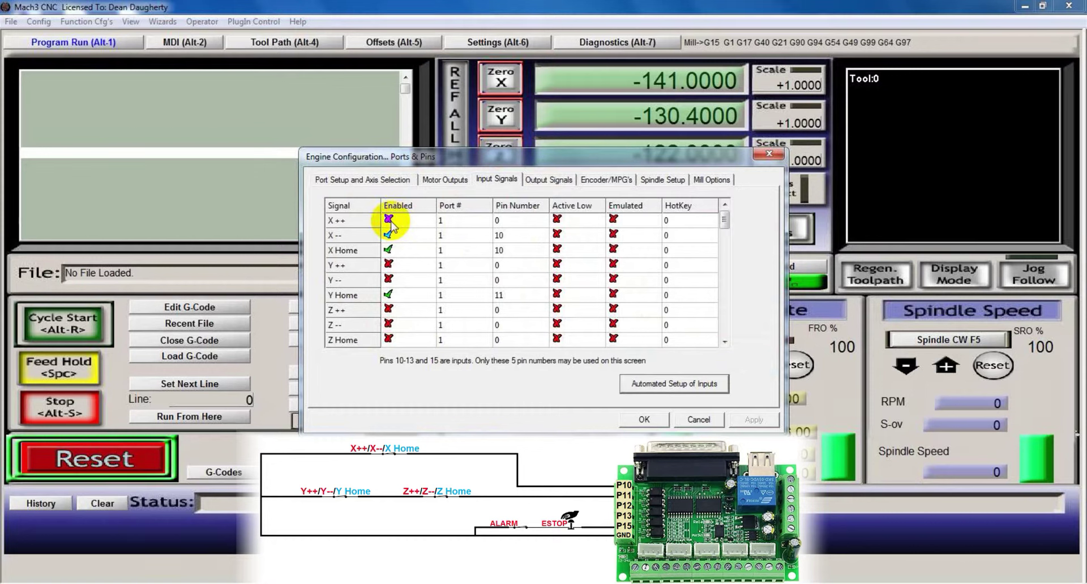
click(390, 222)
click(506, 221)
text(10)
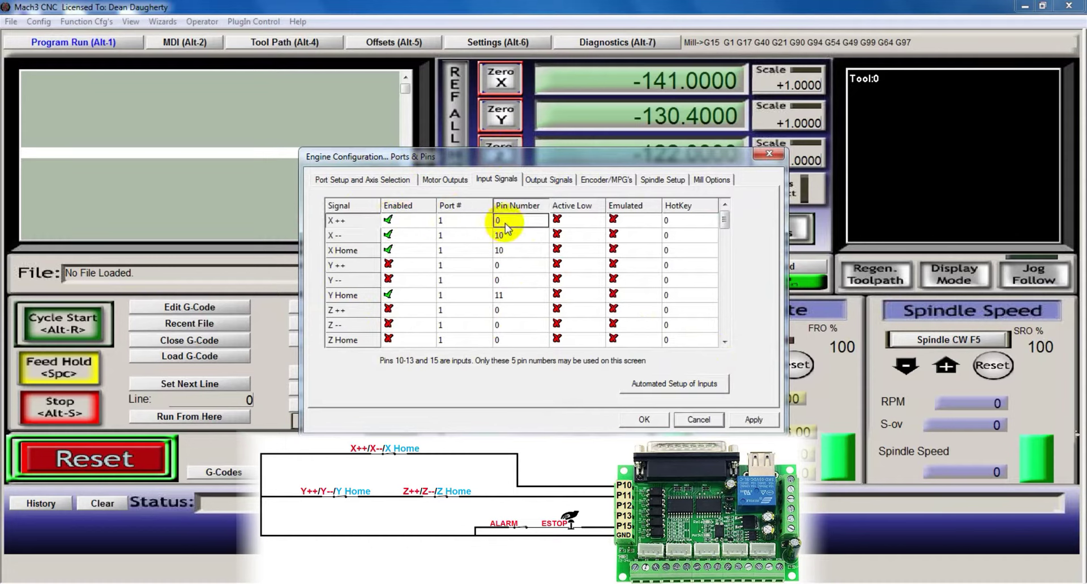
Step: Enable the Y++ and Y-- limit inputs and assign both to pin 11
click(391, 265)
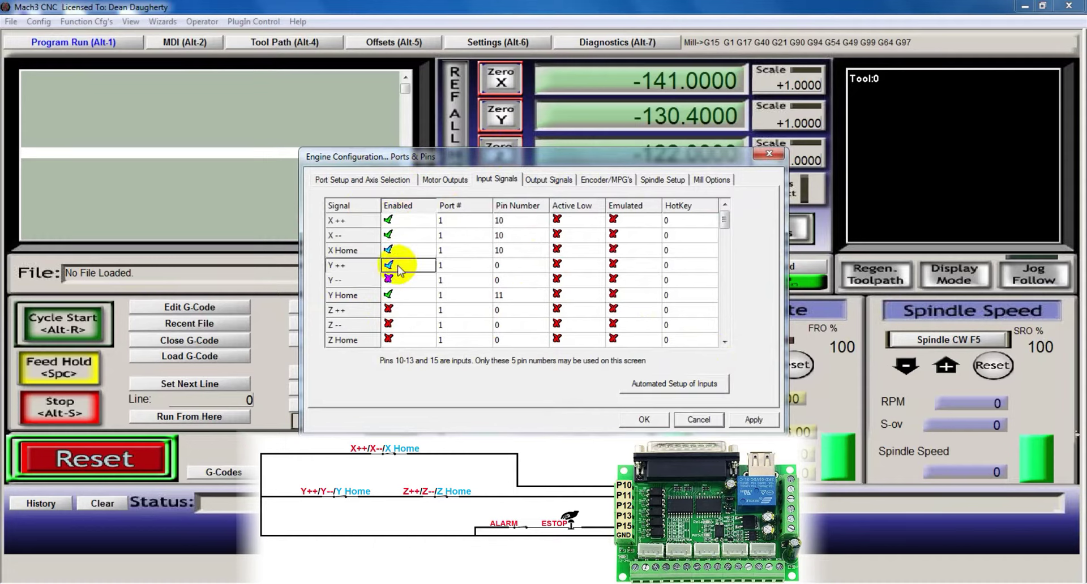
click(393, 281)
click(503, 265)
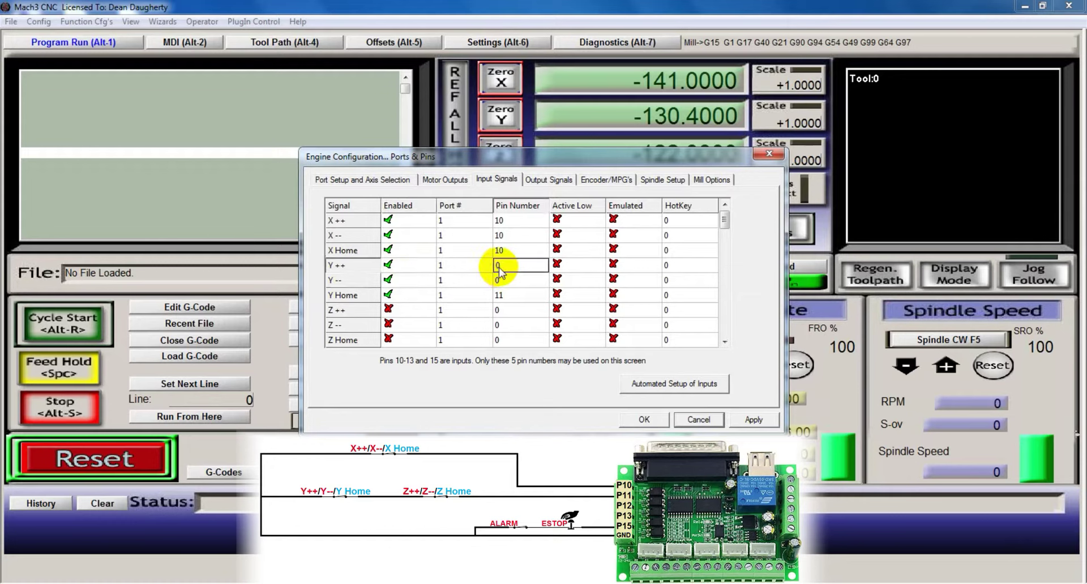
text(11)
click(508, 281)
text(11)
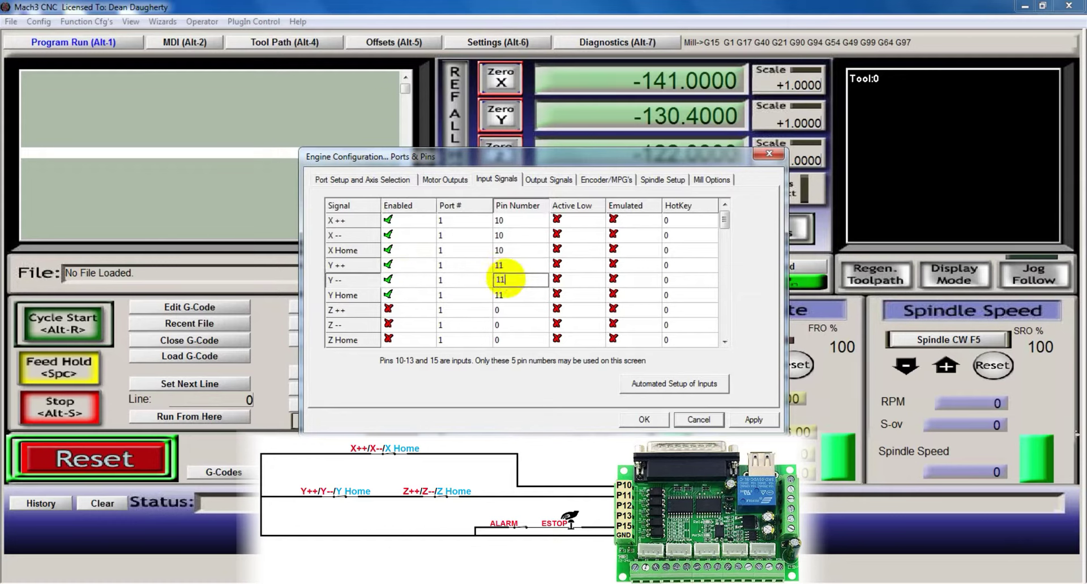
Step: Enable the Z++, Z-- and Z Home inputs, assign all three to pin 11, and apply the ports and pins configuration
click(389, 311)
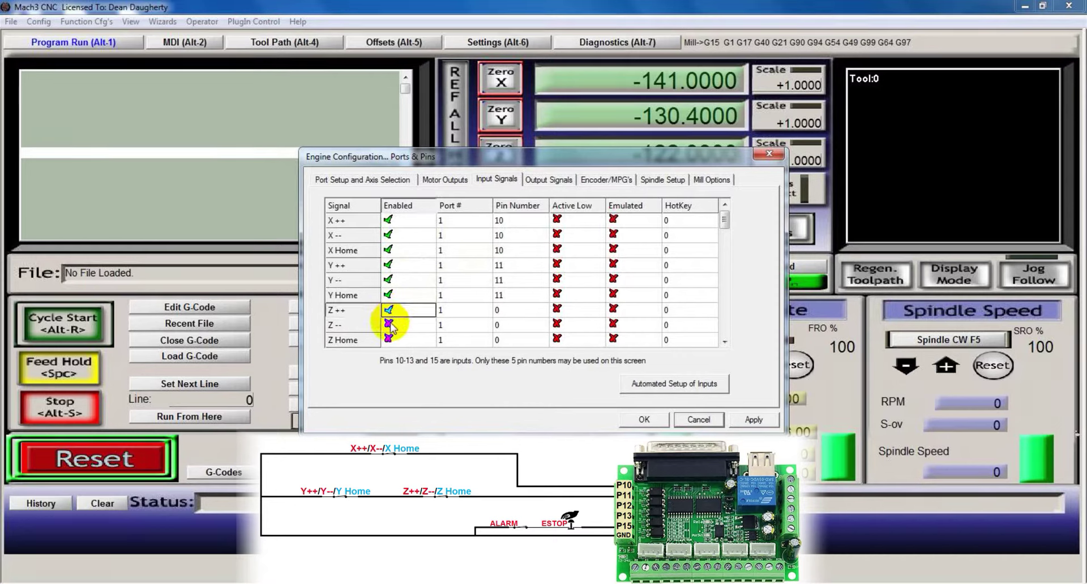
click(393, 325)
click(401, 340)
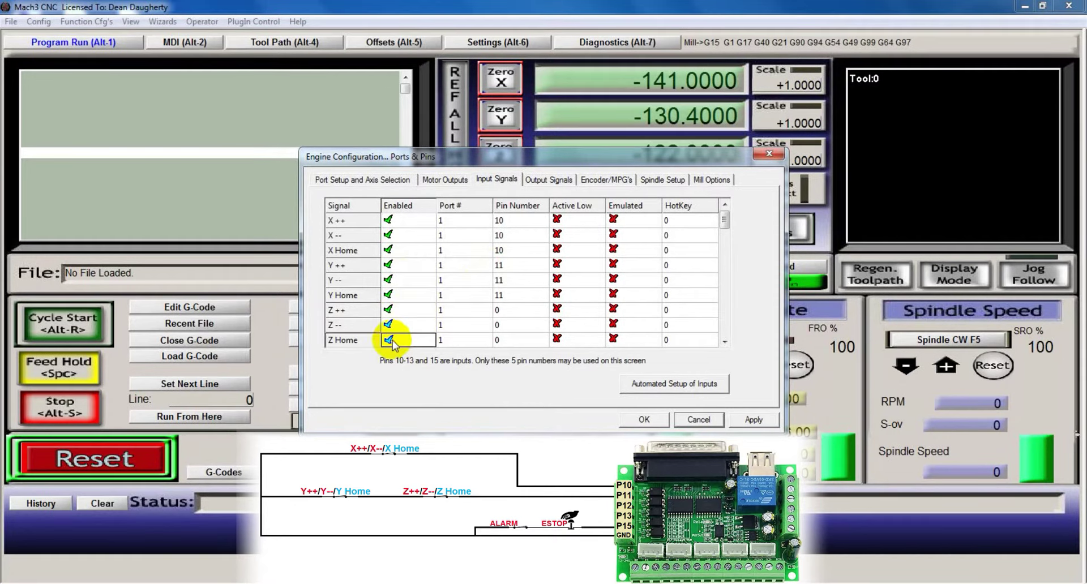
click(498, 310)
text(11)
click(501, 326)
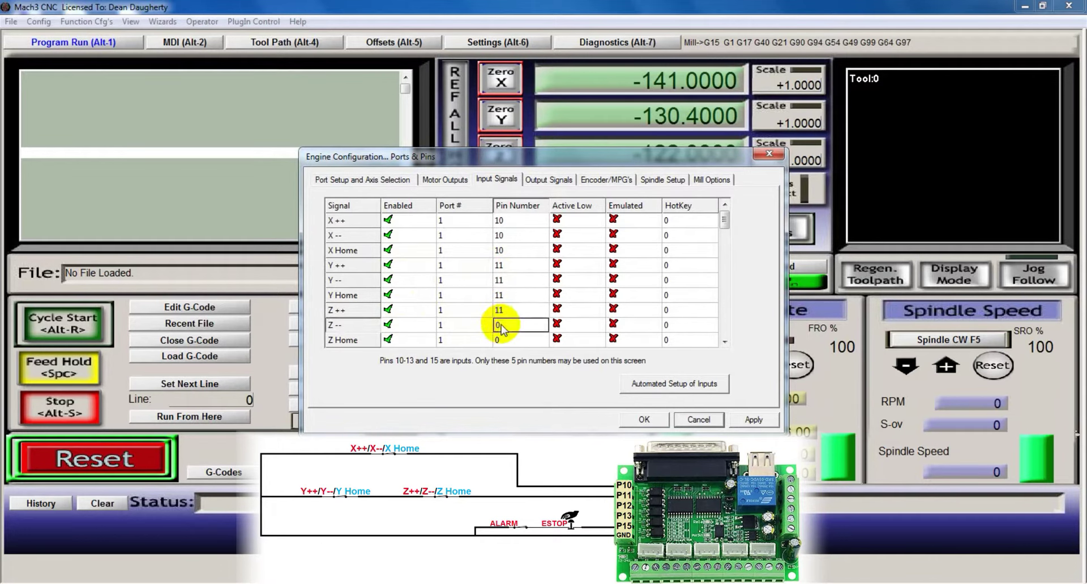
text(11)
click(500, 339)
text(11)
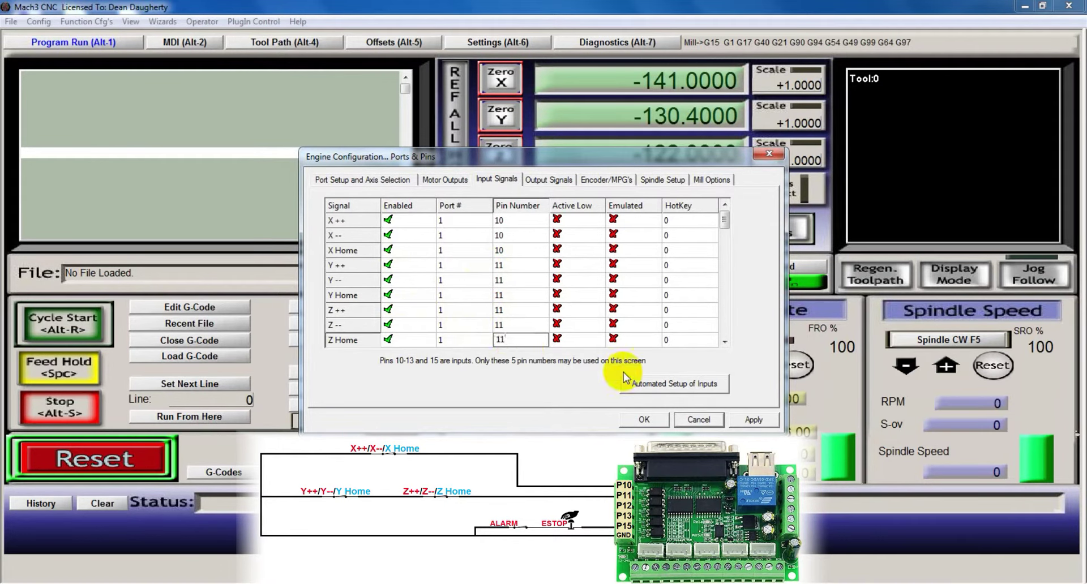
click(754, 420)
click(645, 420)
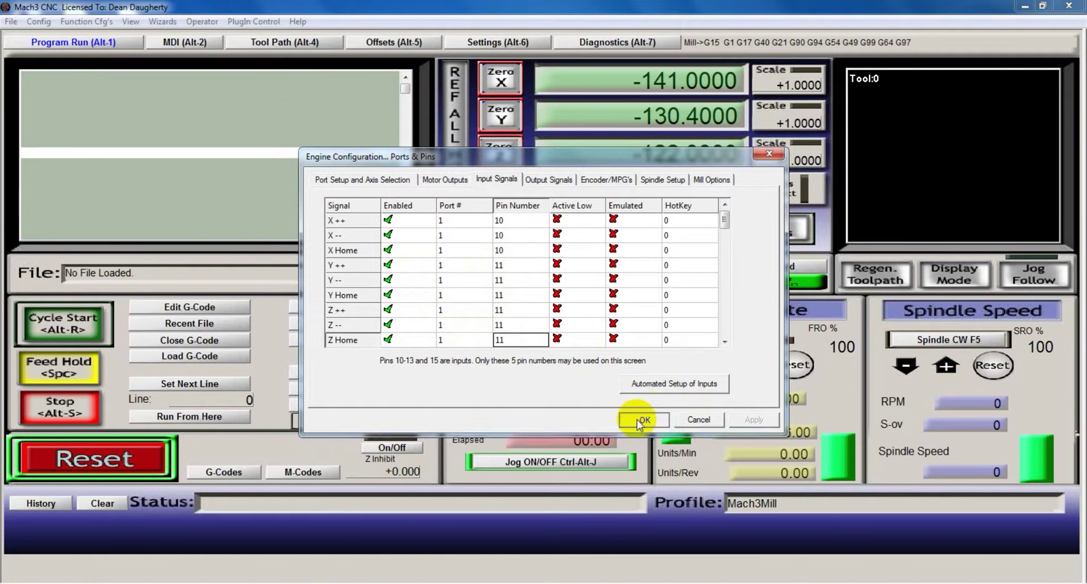
Step: Toggle the controller reset and reference all axes home
click(57, 456)
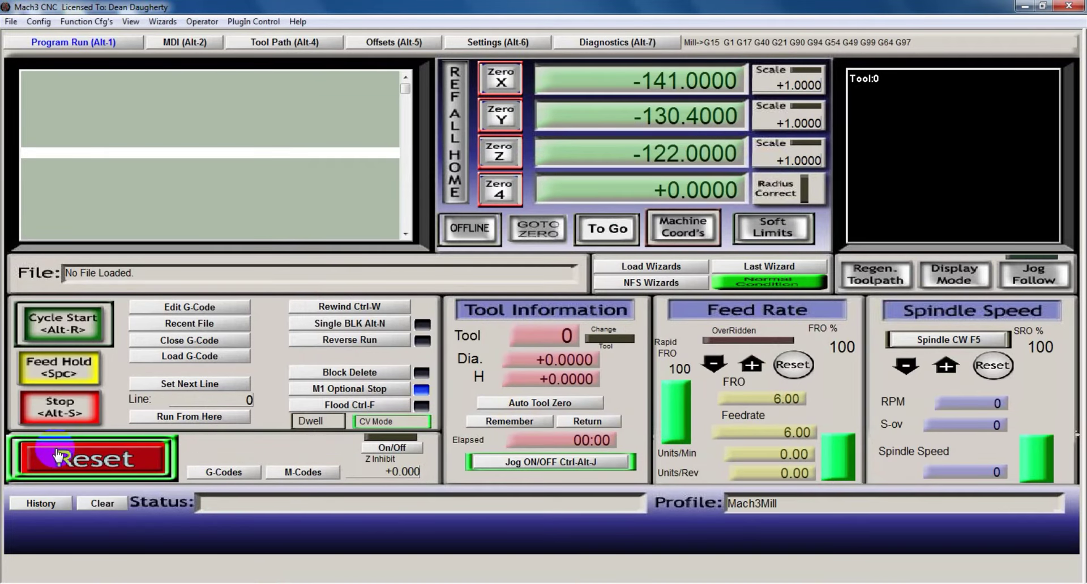
click(456, 123)
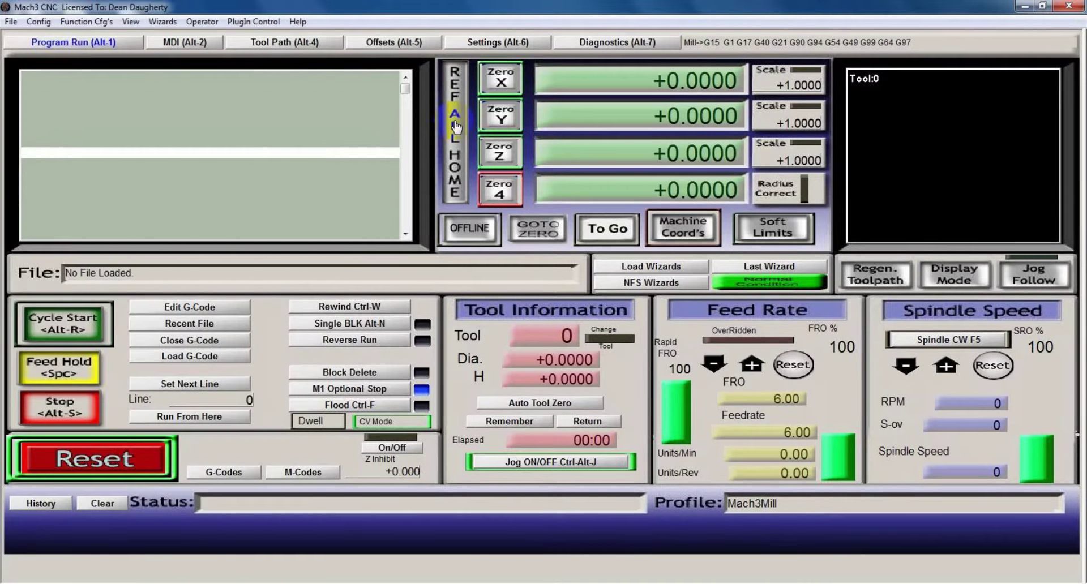
Step: Set the X axis to home in the negative direction in the homing and soft limits configuration
click(47, 22)
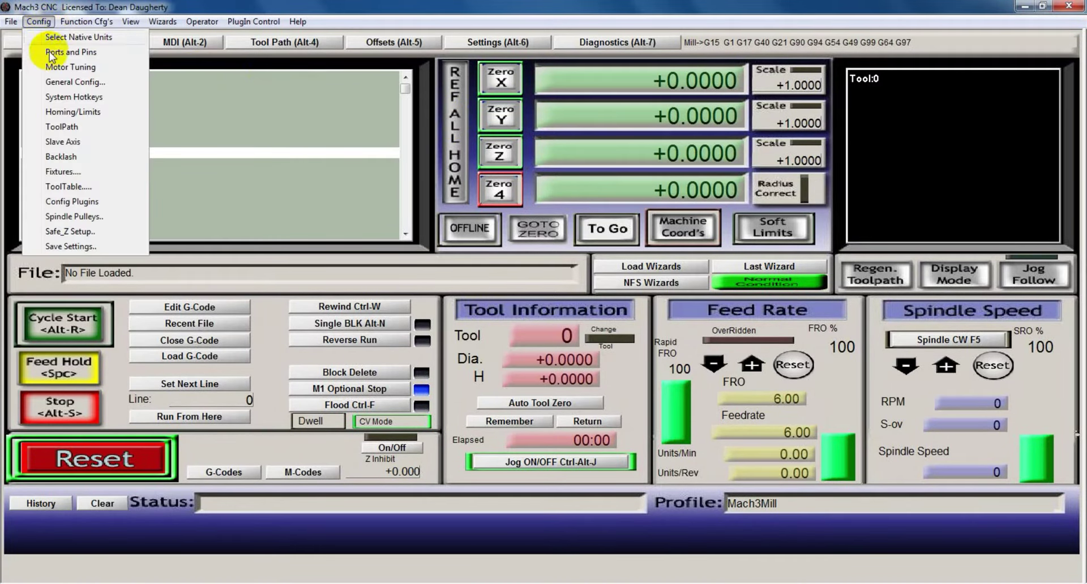
click(61, 112)
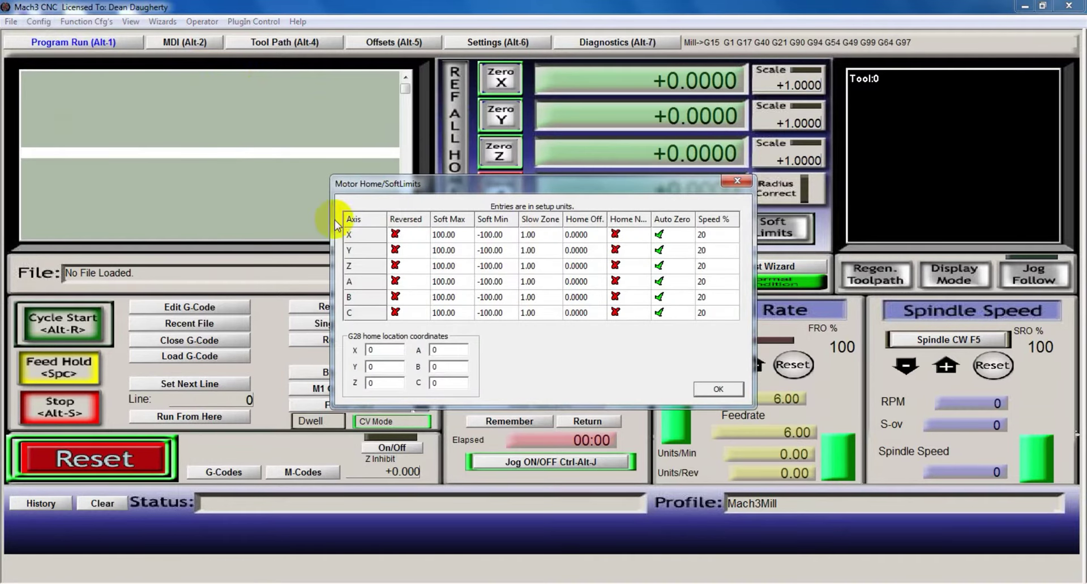
click(406, 232)
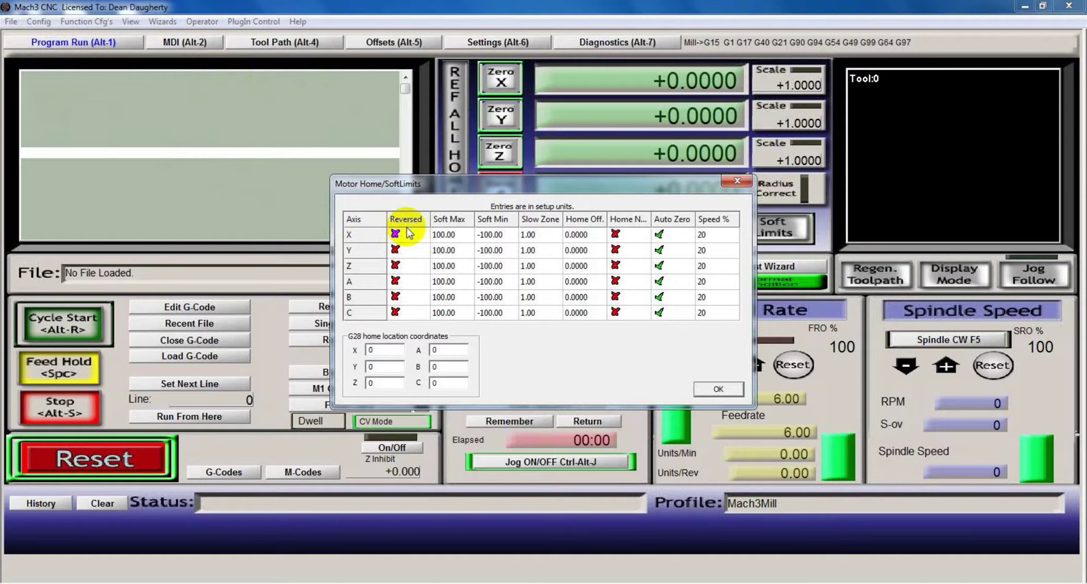
click(616, 234)
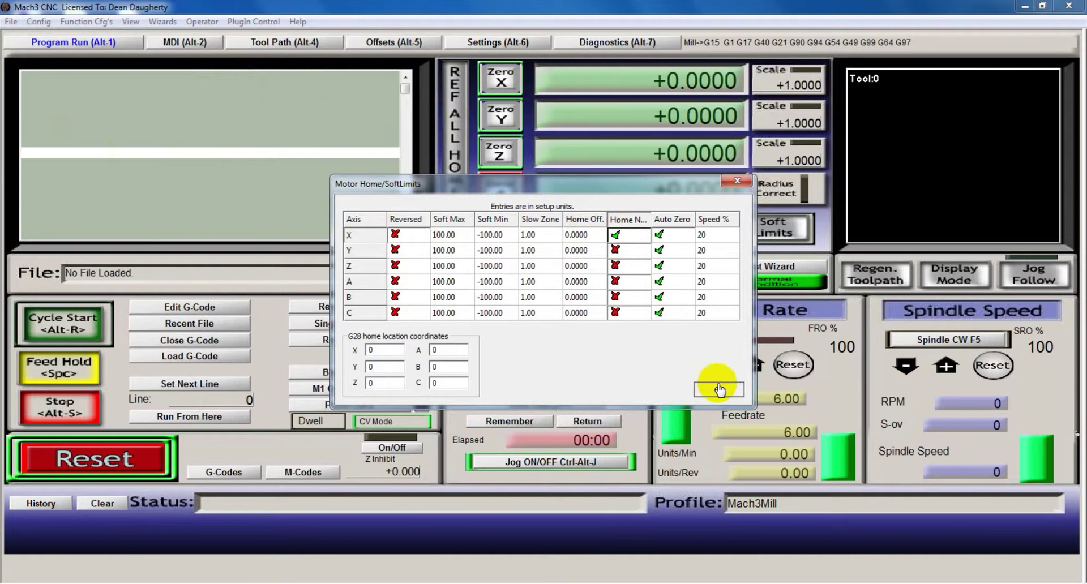
click(719, 389)
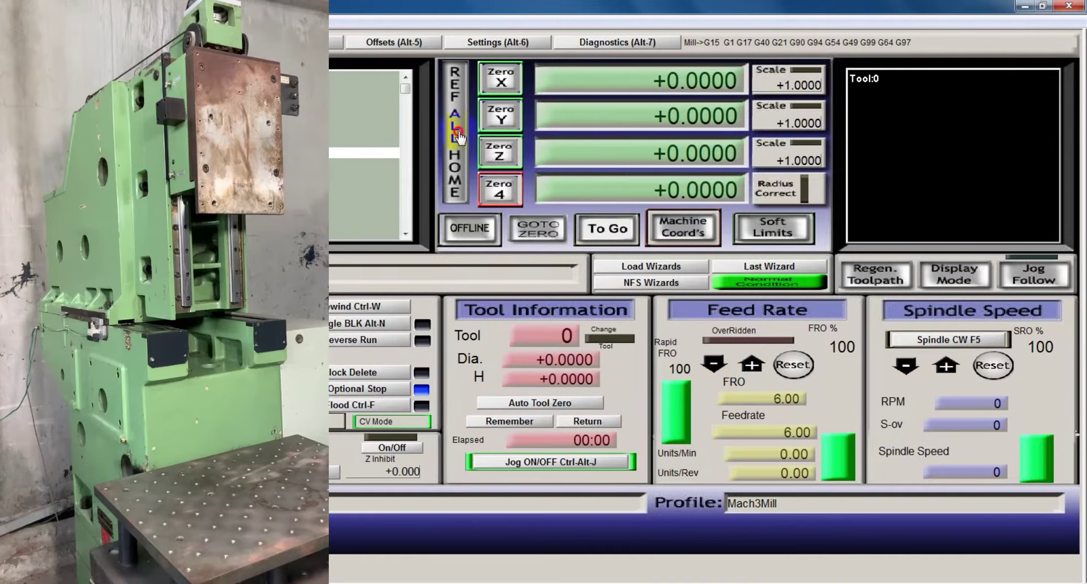
Step: Repeat homing of all axes with the changed X direction and try to reset the controller out of emergency mode
click(456, 132)
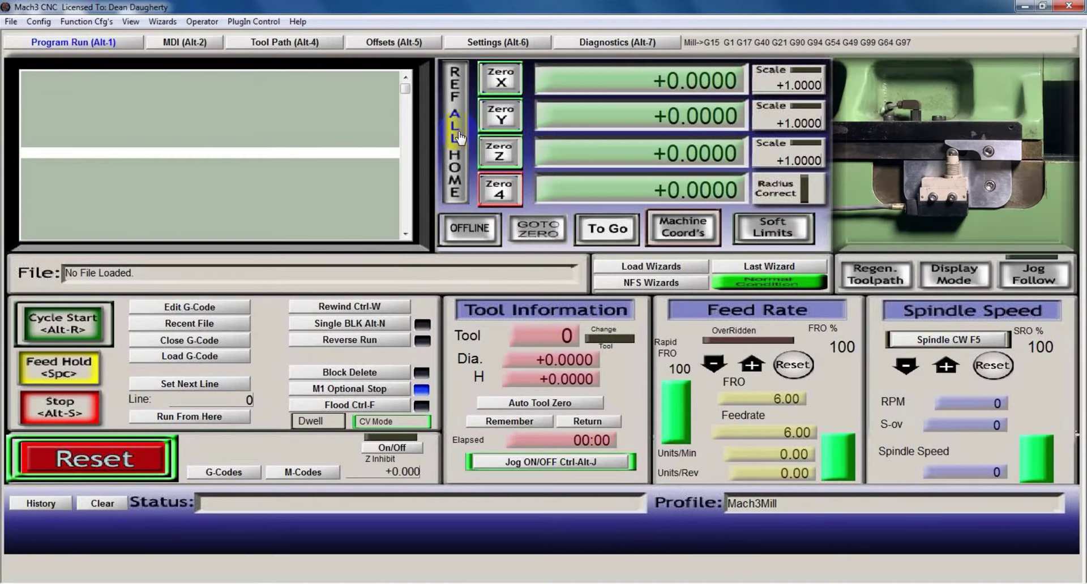
click(458, 136)
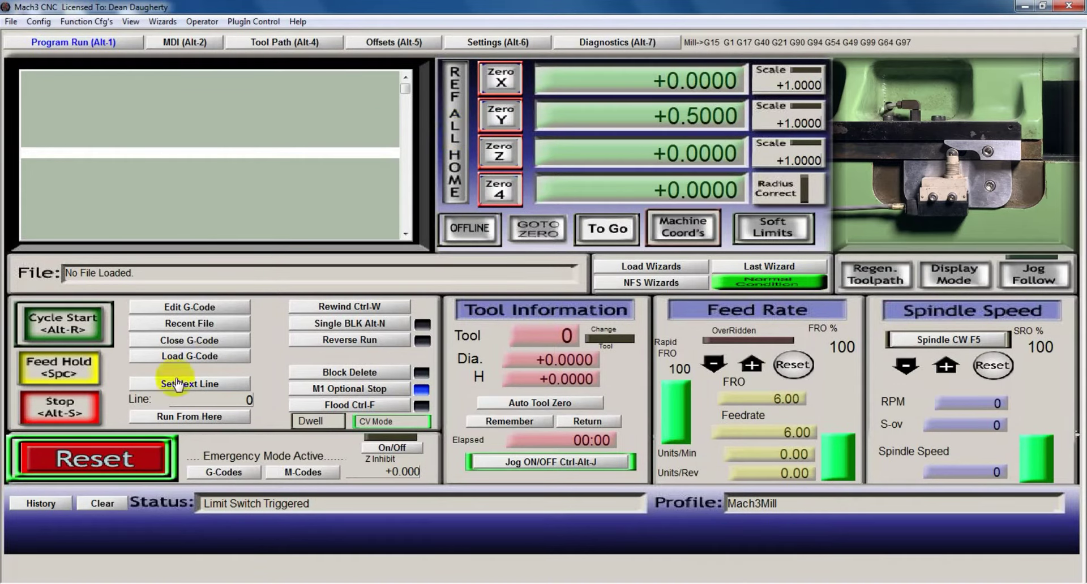
click(92, 460)
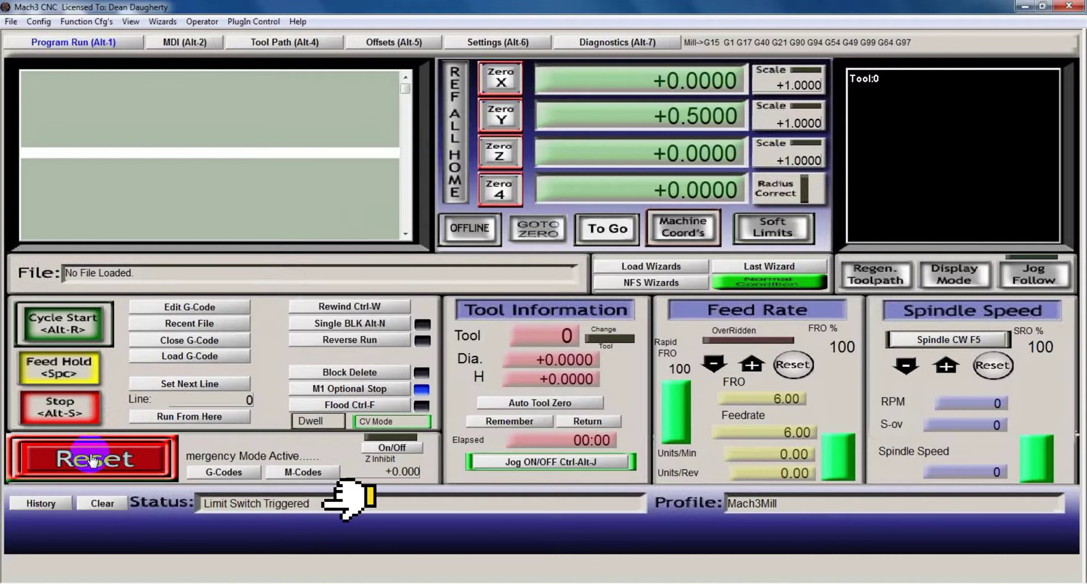
Step: Check the limit and home input states in the diagnostics and their pin and active-low settings, and return to the program run screen
key(alt+7)
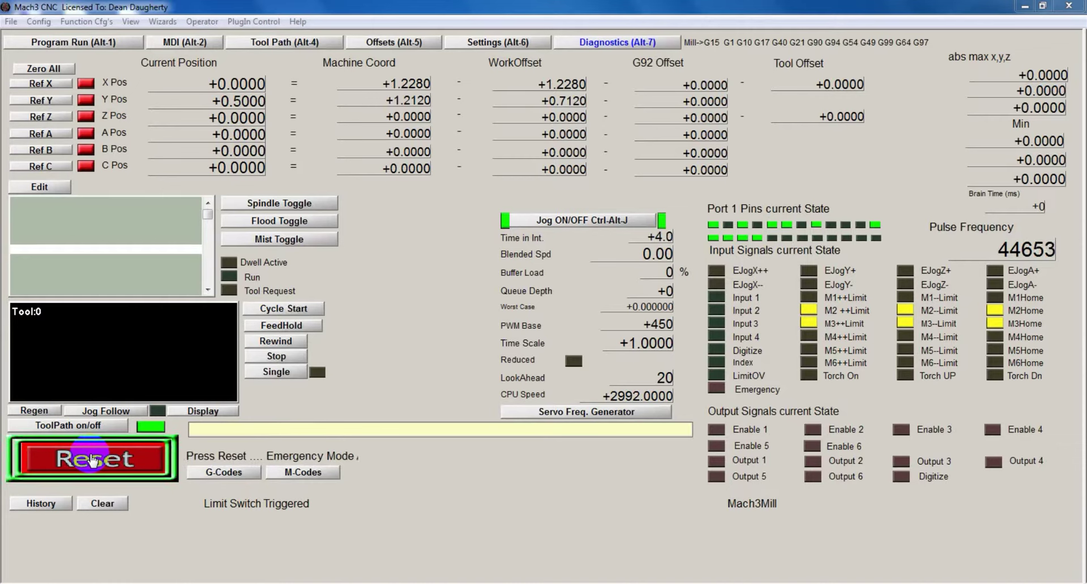
key(alt+c)
key(p)
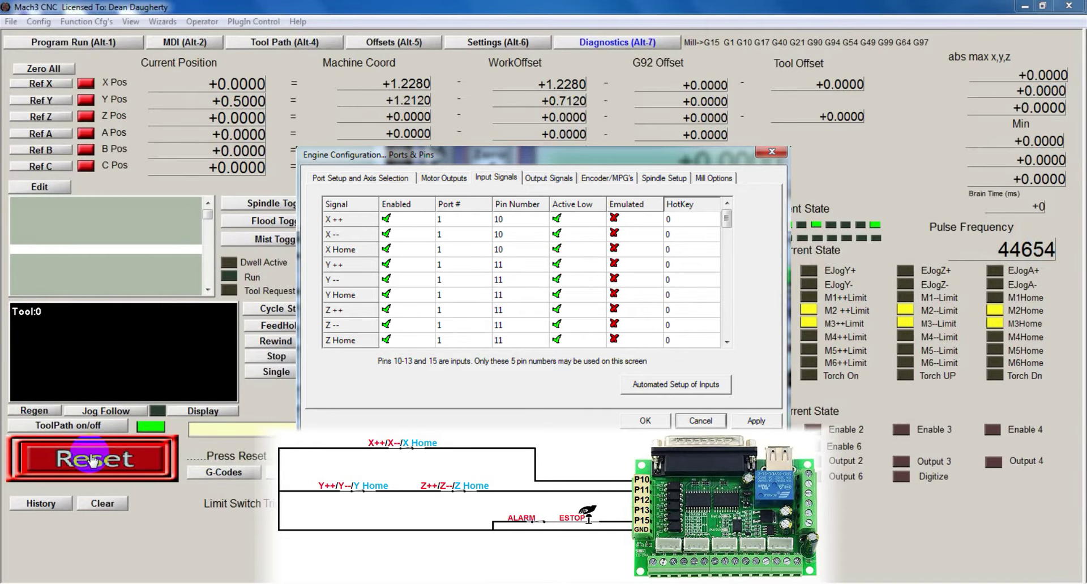
key(alt+1)
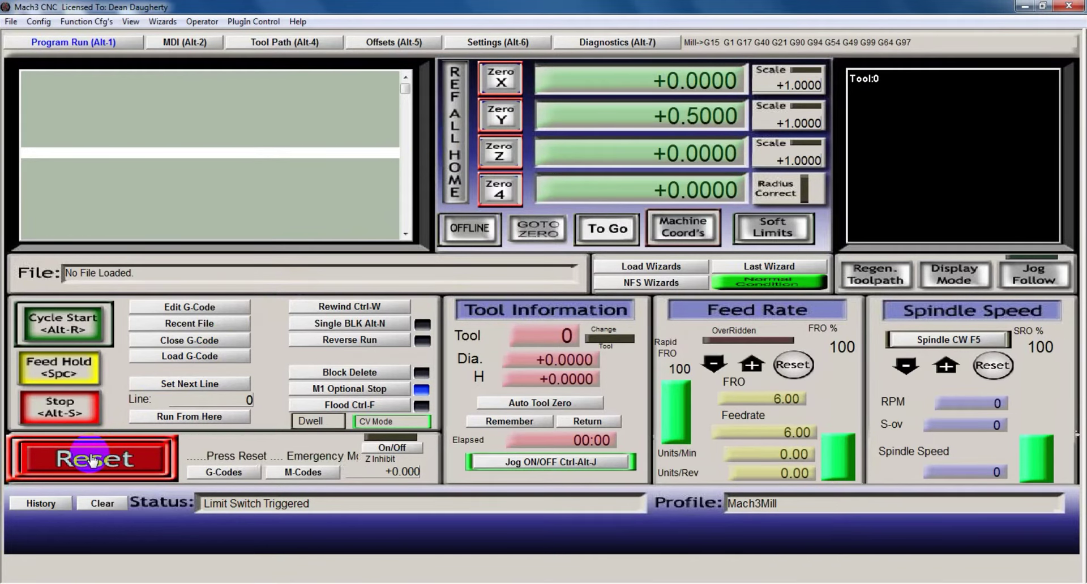
Step: Turn on the automatic limit override in the settings and return to the program run screen
click(495, 44)
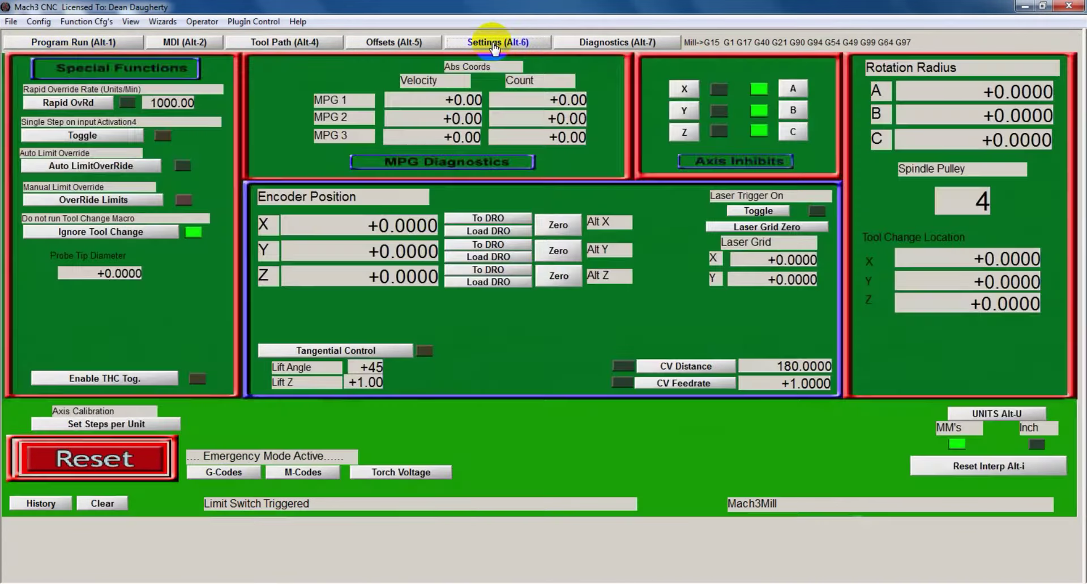
click(78, 170)
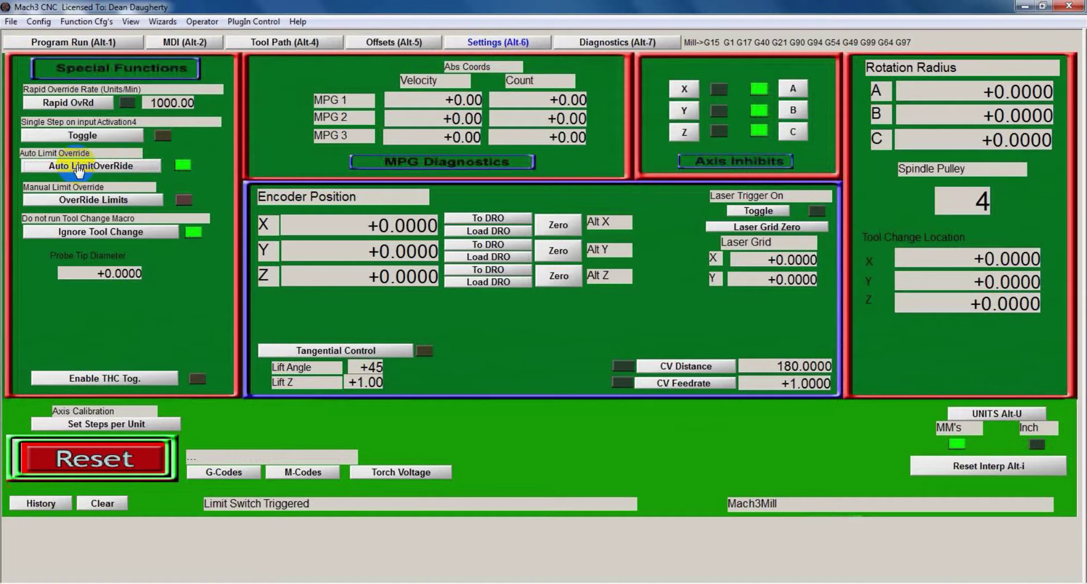
click(90, 43)
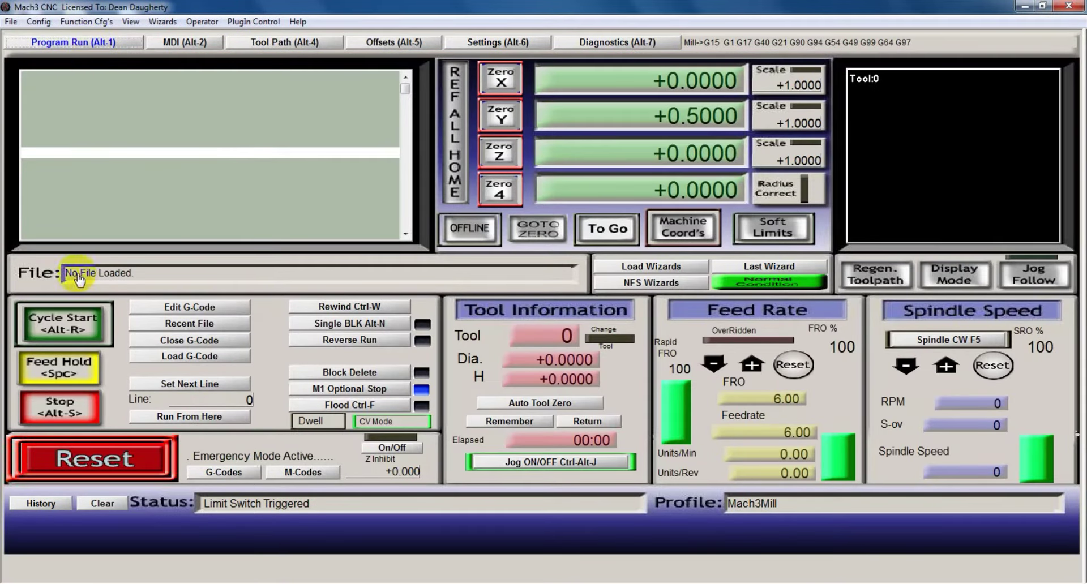
Step: Reset the controller out of emergency mode and jog the Y axis in the negative direction off its switch
click(56, 457)
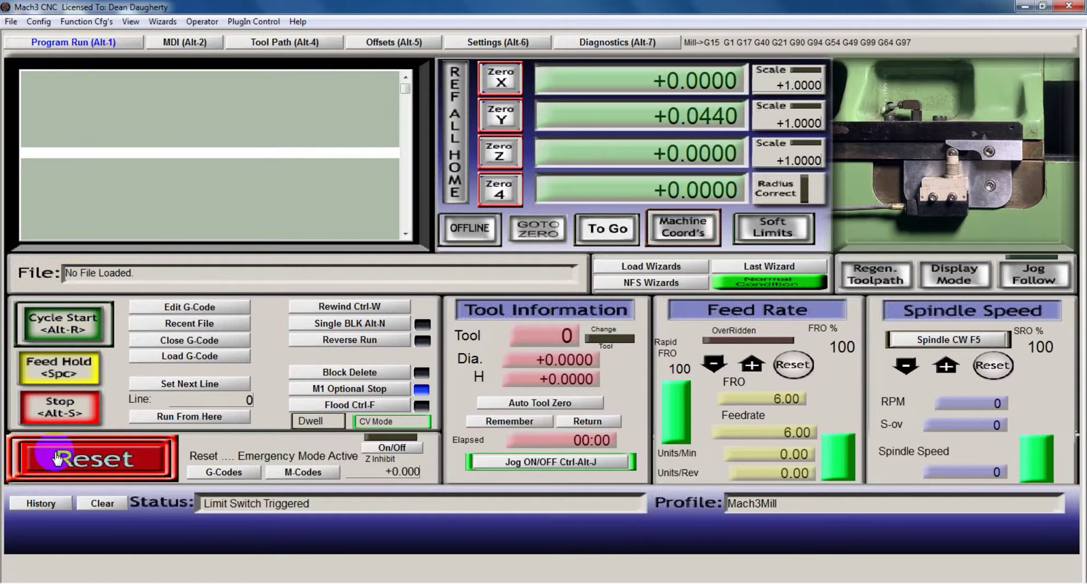
click(57, 457)
key(Down)
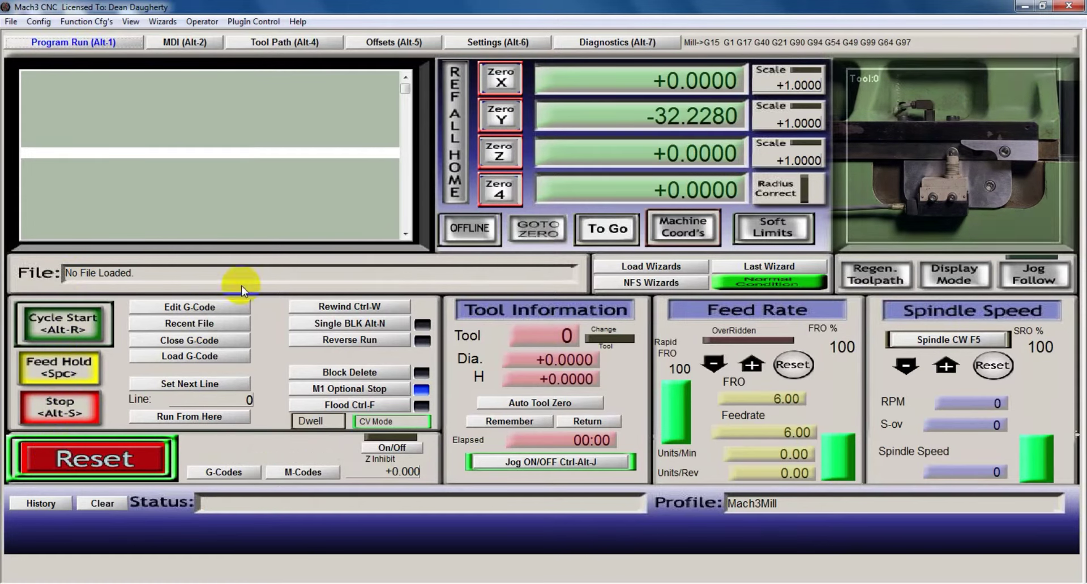
Step: Reference all axes home and jog them to the far ends of travel, about X 312, Y -264 and Z -272
click(453, 144)
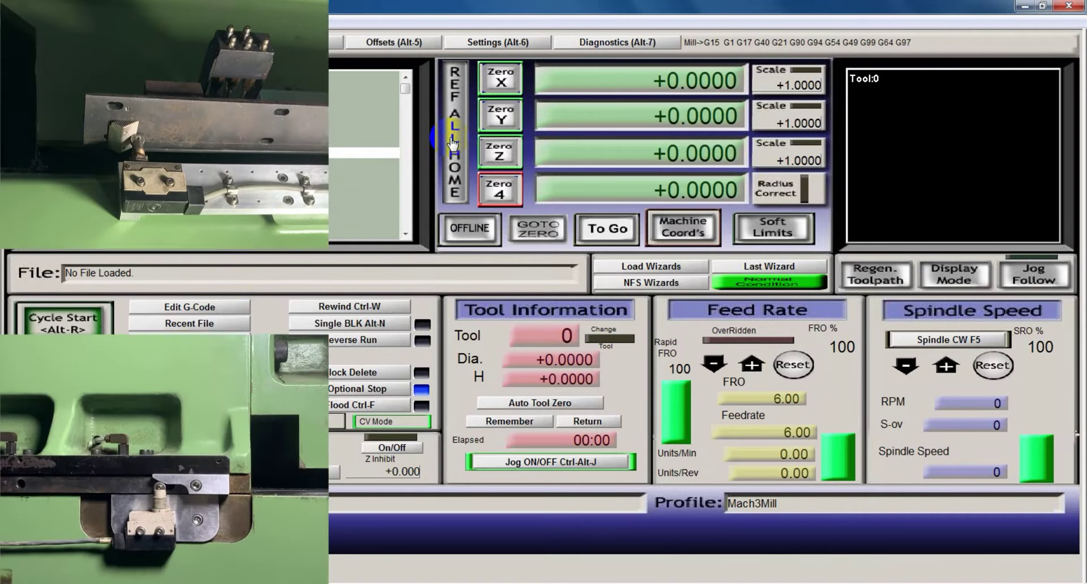
key(Right)
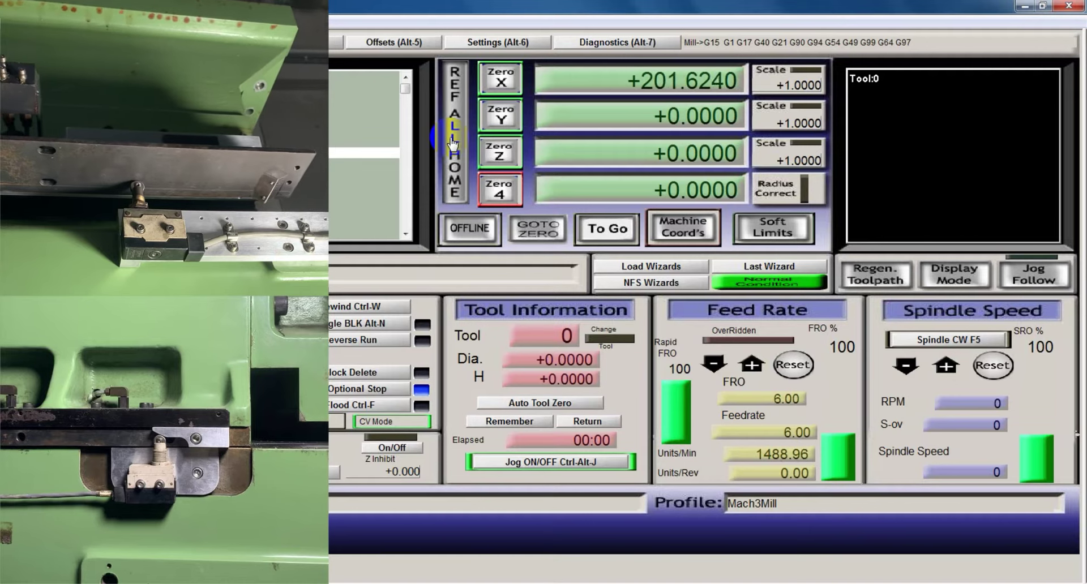
key(Tab)
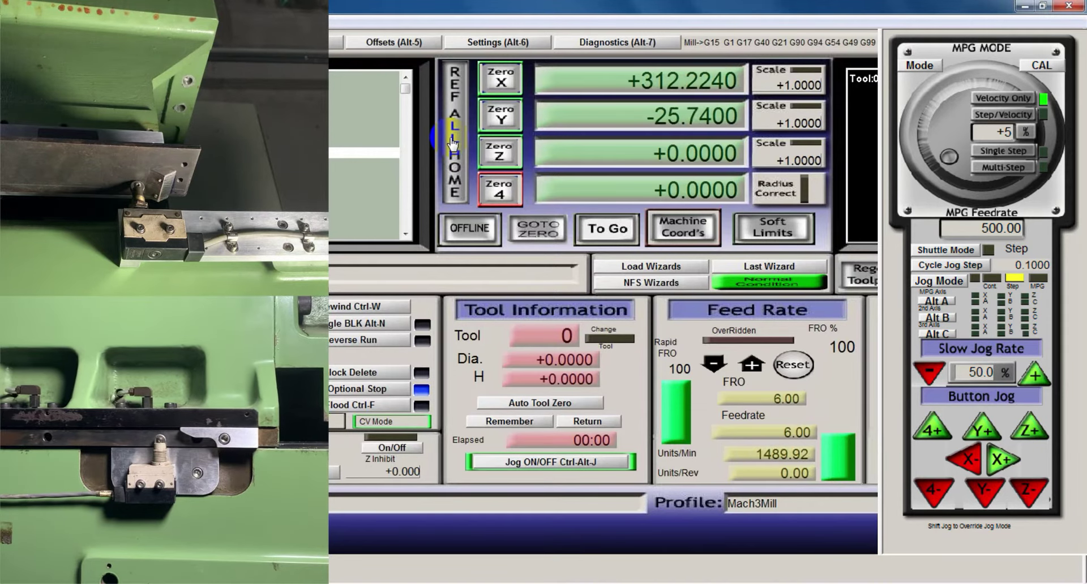
key(Tab)
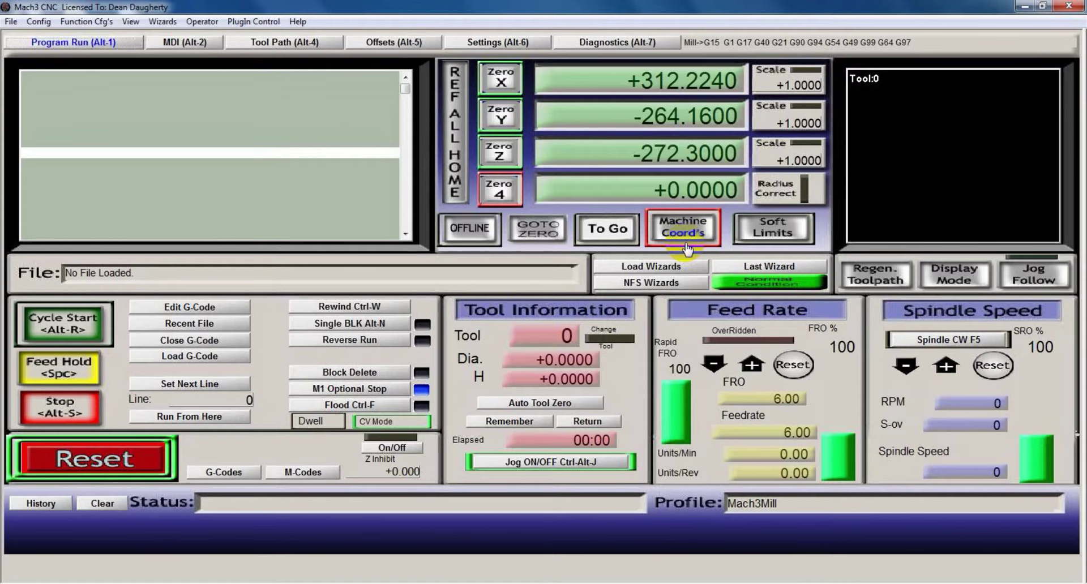
Step: Set the X axis soft limits to a maximum of 315 and a minimum of 0 in the homing and limits configuration
click(36, 26)
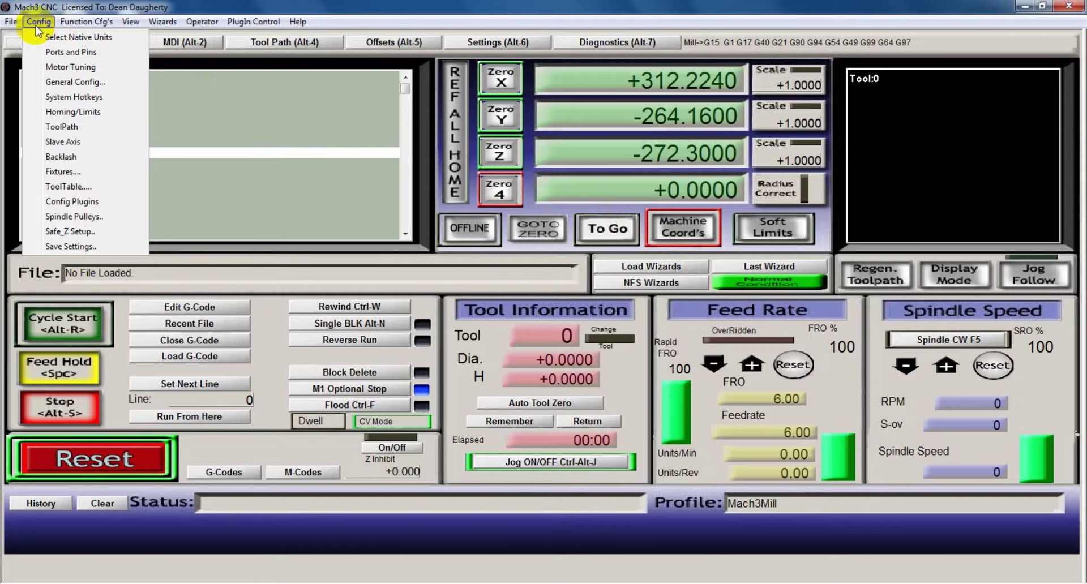
click(66, 113)
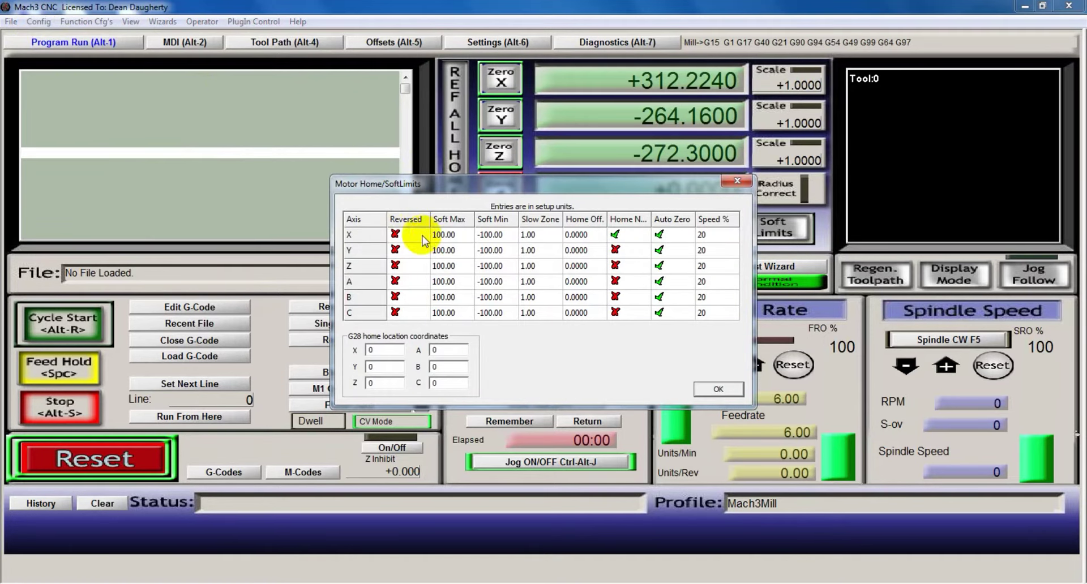
click(445, 235)
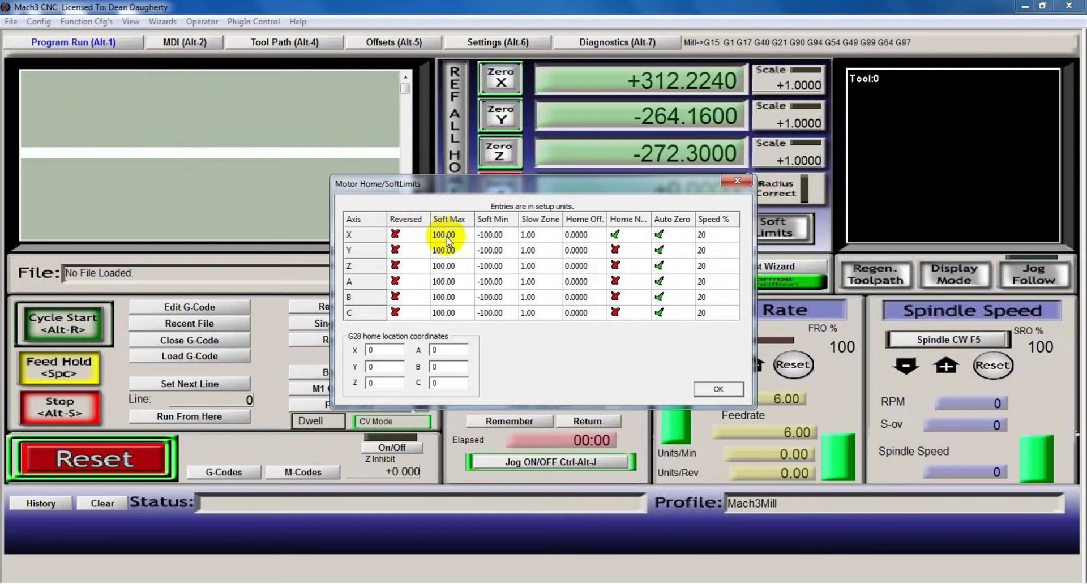
double_click(446, 234)
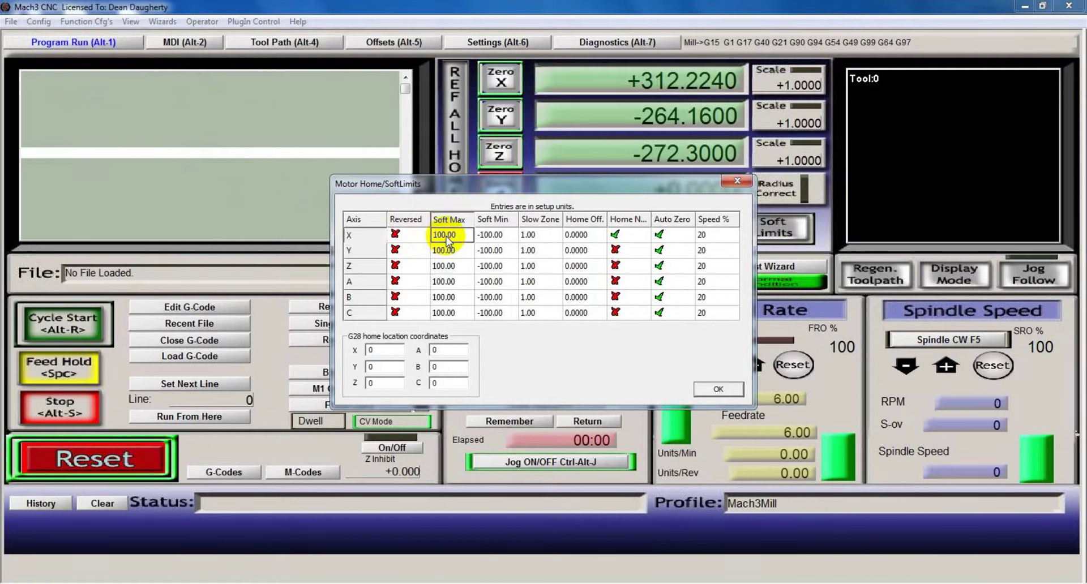
text(315)
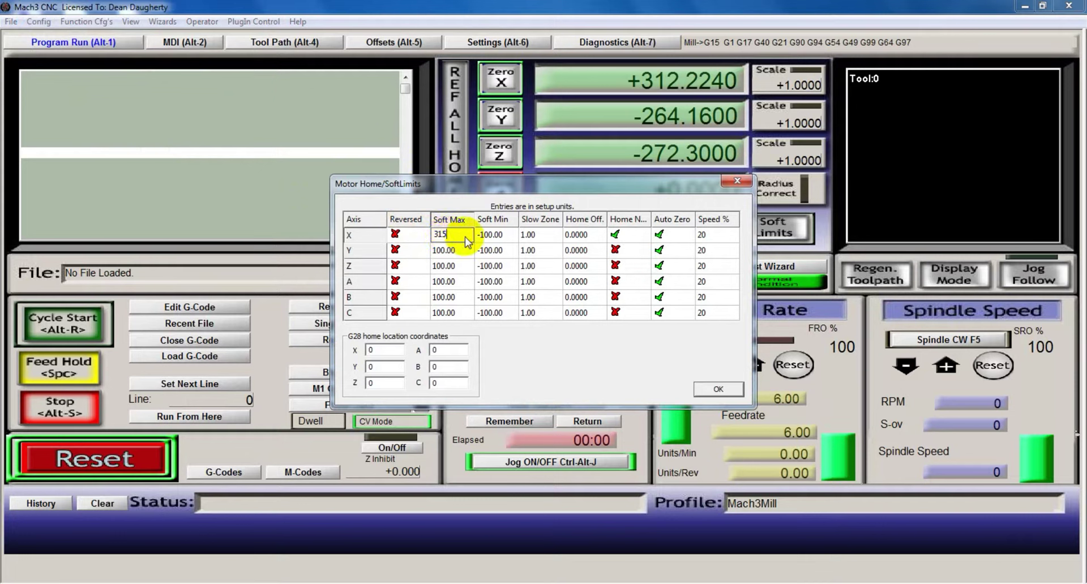
click(493, 237)
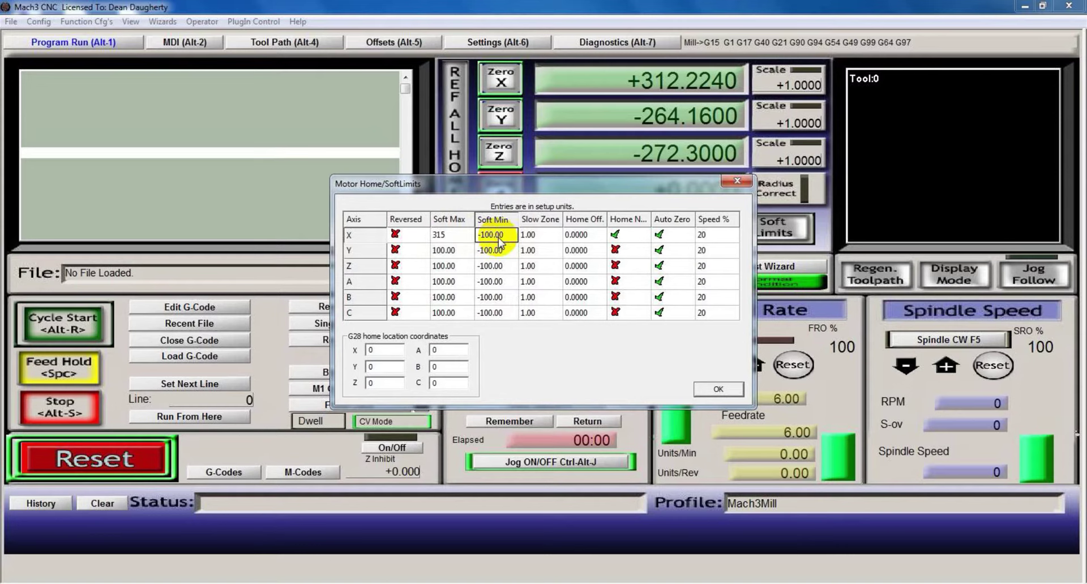
Step: Set the Y axis soft limits to a maximum of 0 and a minimum of -260
click(447, 254)
text(0)
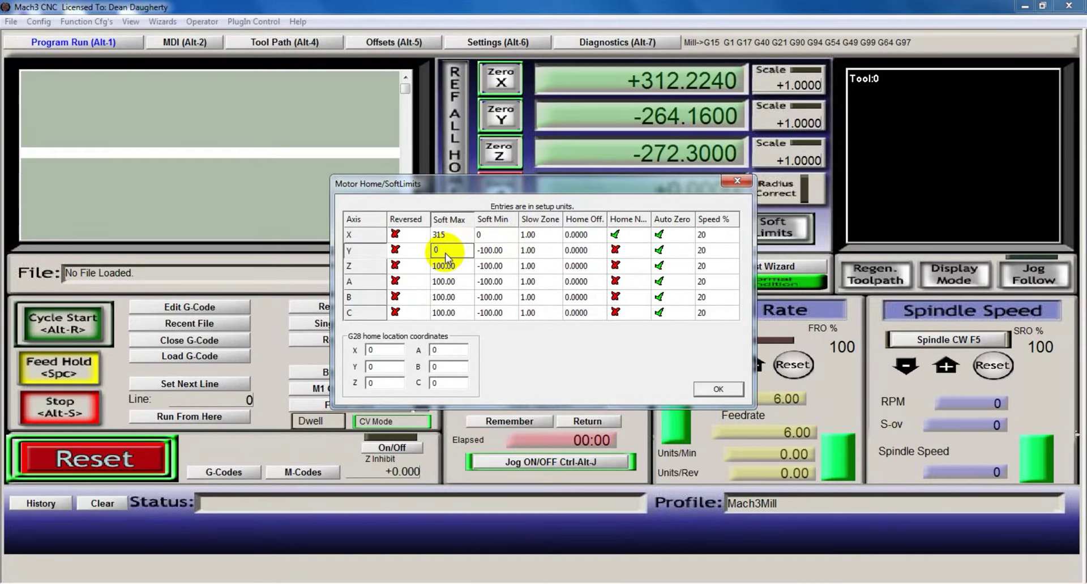
click(486, 252)
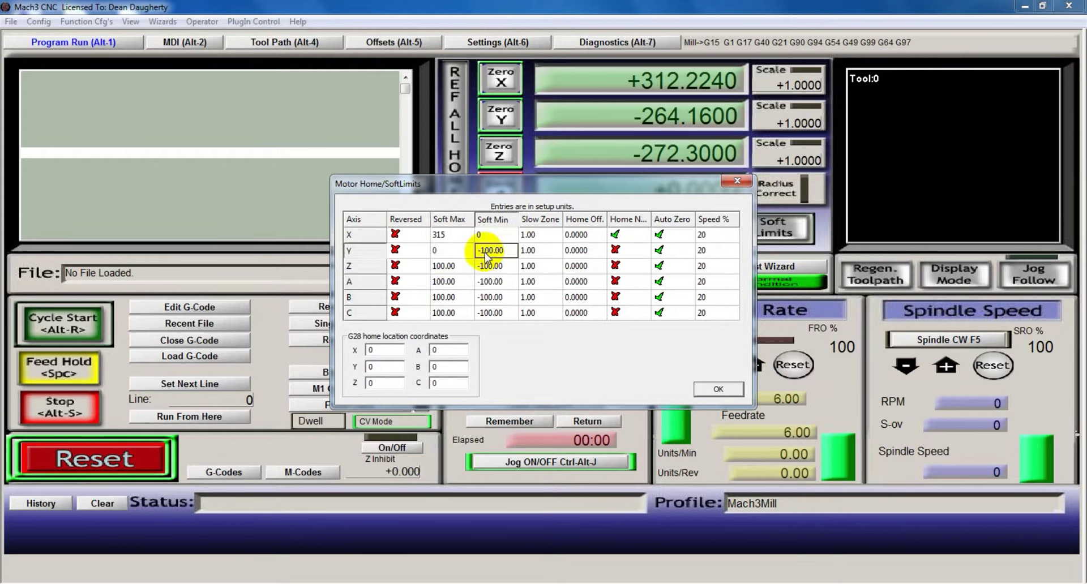
text(-260)
Step: Set the Z axis soft limits to a maximum of 0 and a minimum of -270 and apply the configuration
click(448, 266)
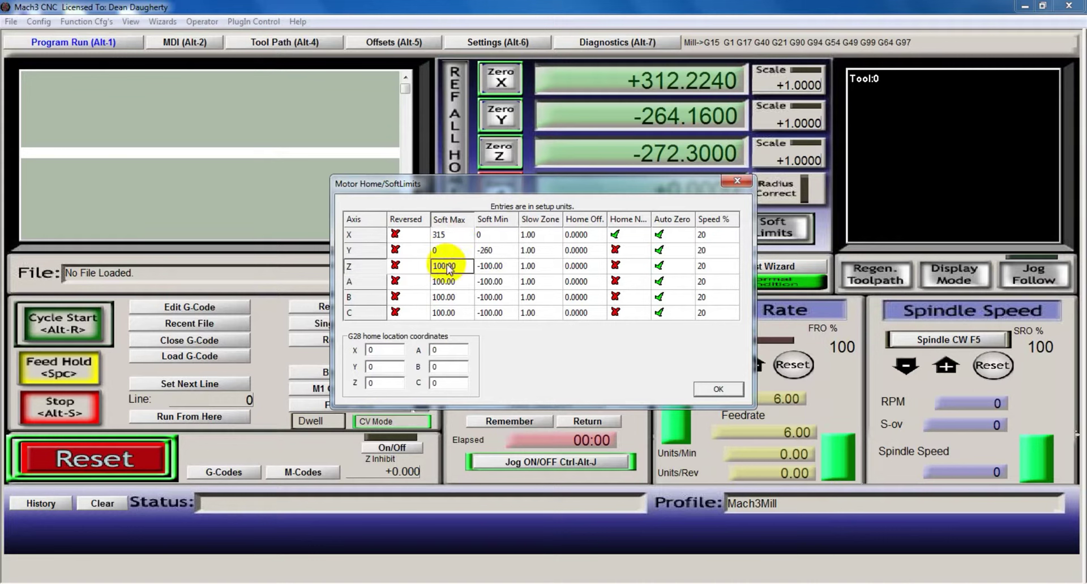
text(0)
click(496, 267)
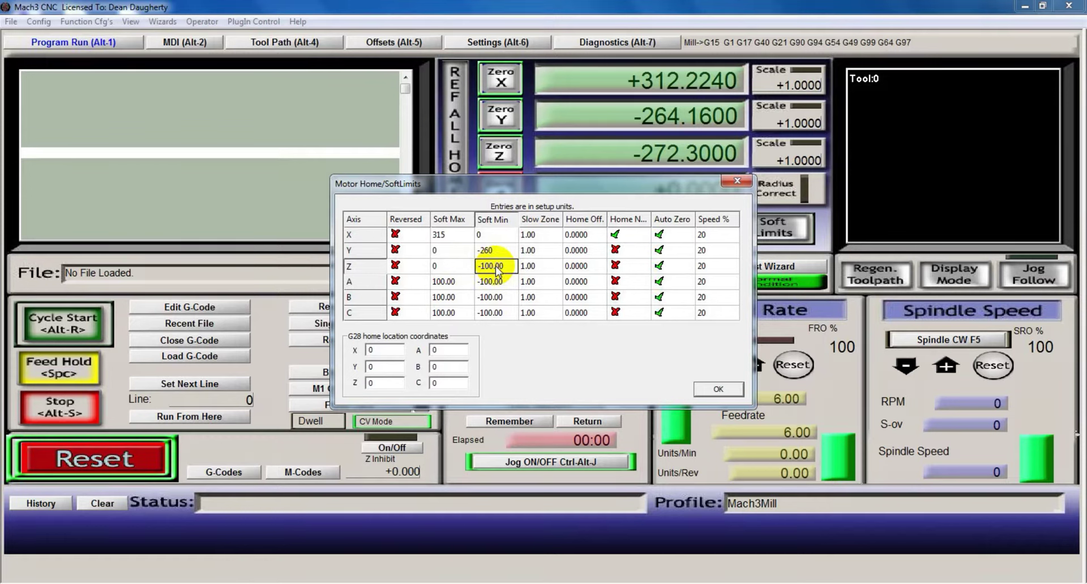
text(-270)
click(716, 390)
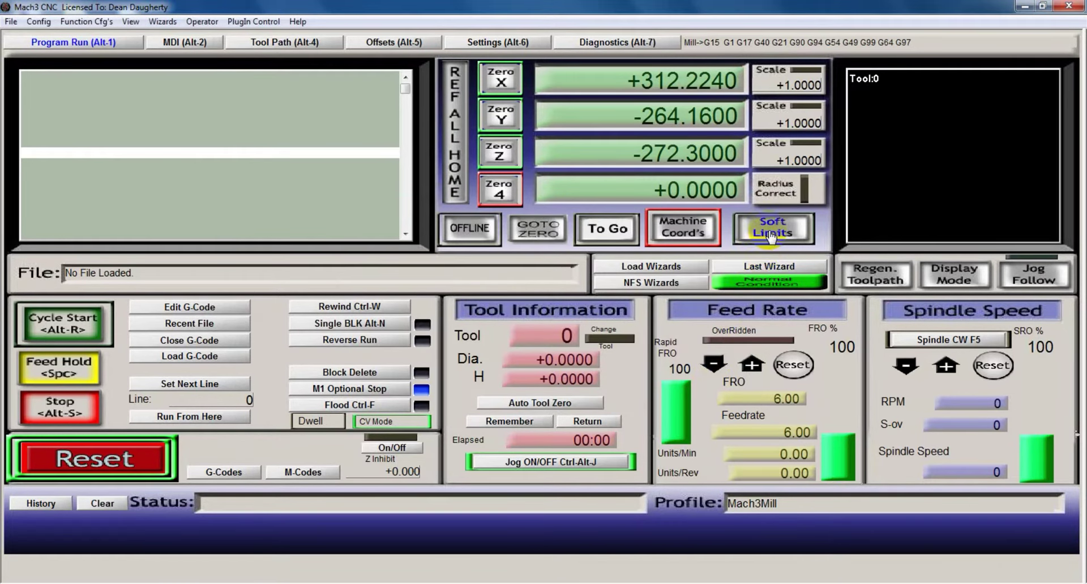
Step: Reference all axes home and turn on the soft limits
click(771, 232)
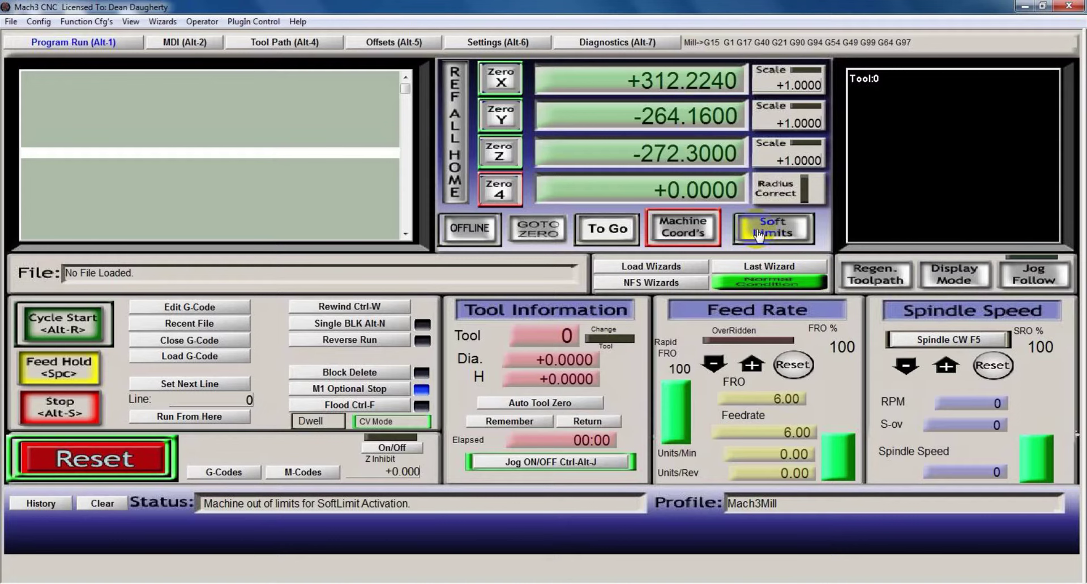
click(459, 144)
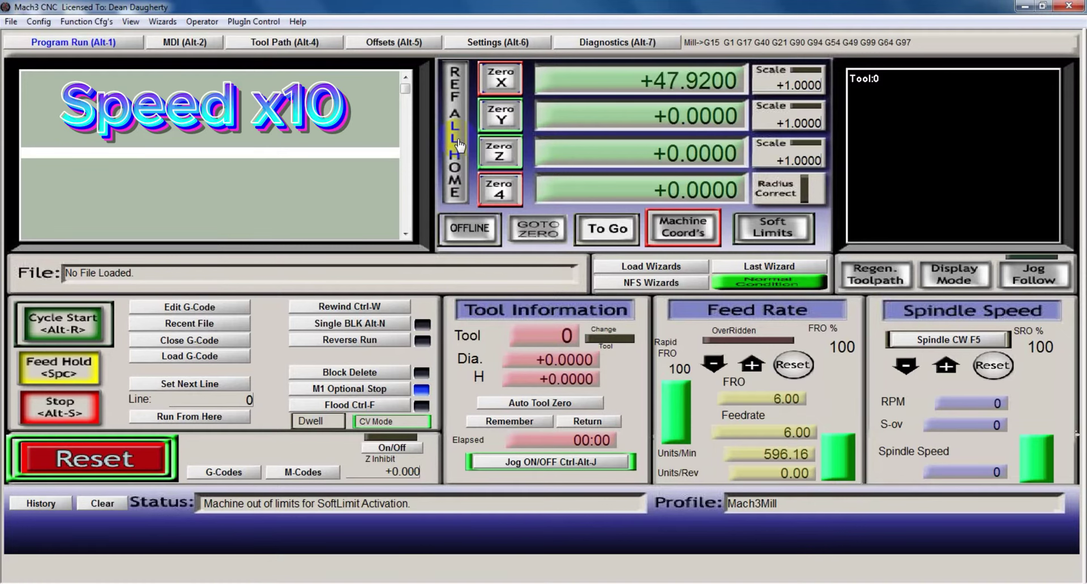
click(773, 236)
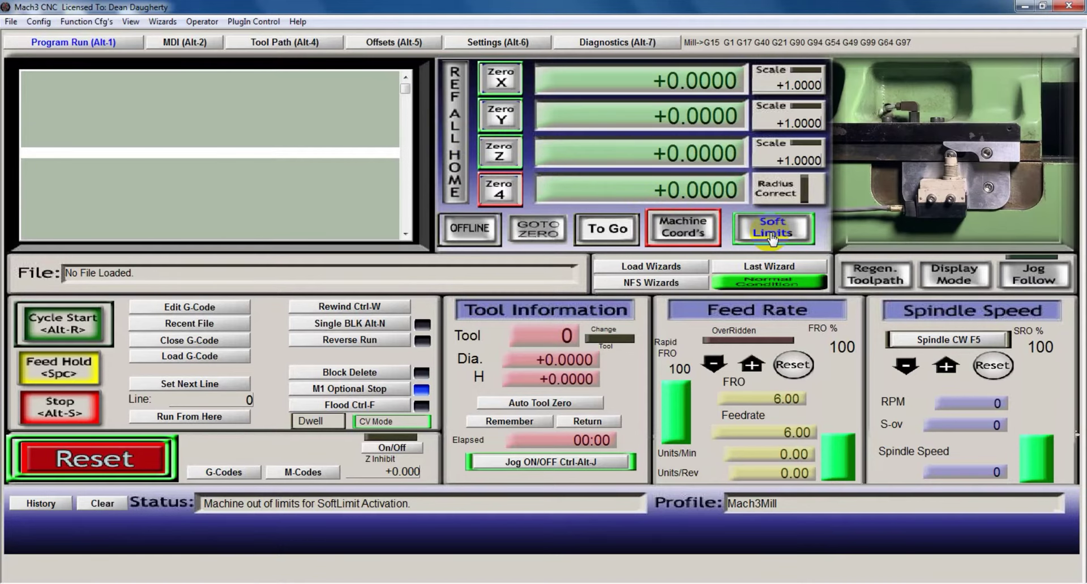
Step: Test the soft limits by jogging the X axis negative from home and the Y axis to its negative limit
key(Left)
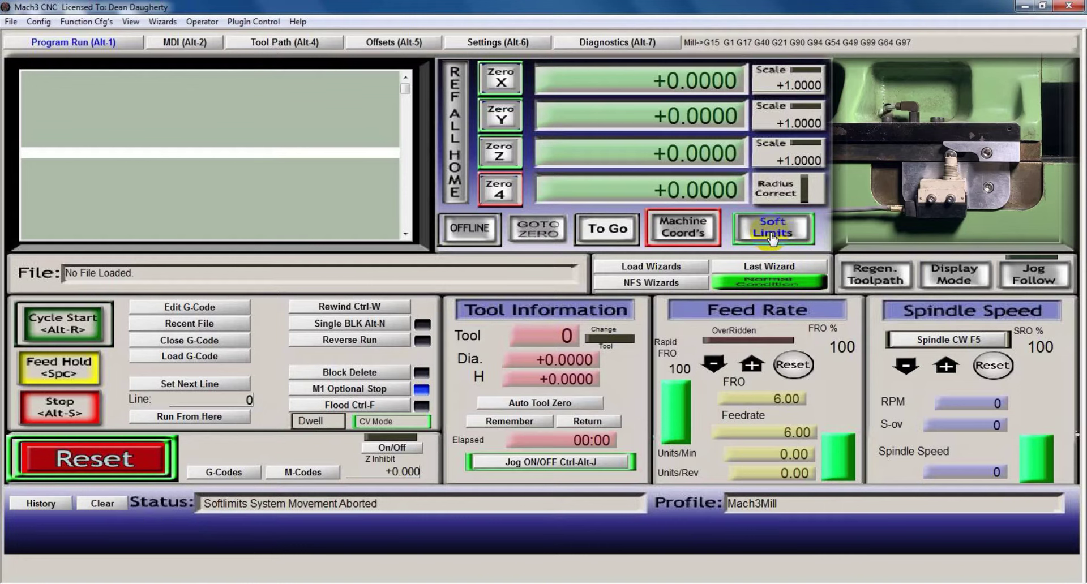
key(Down)
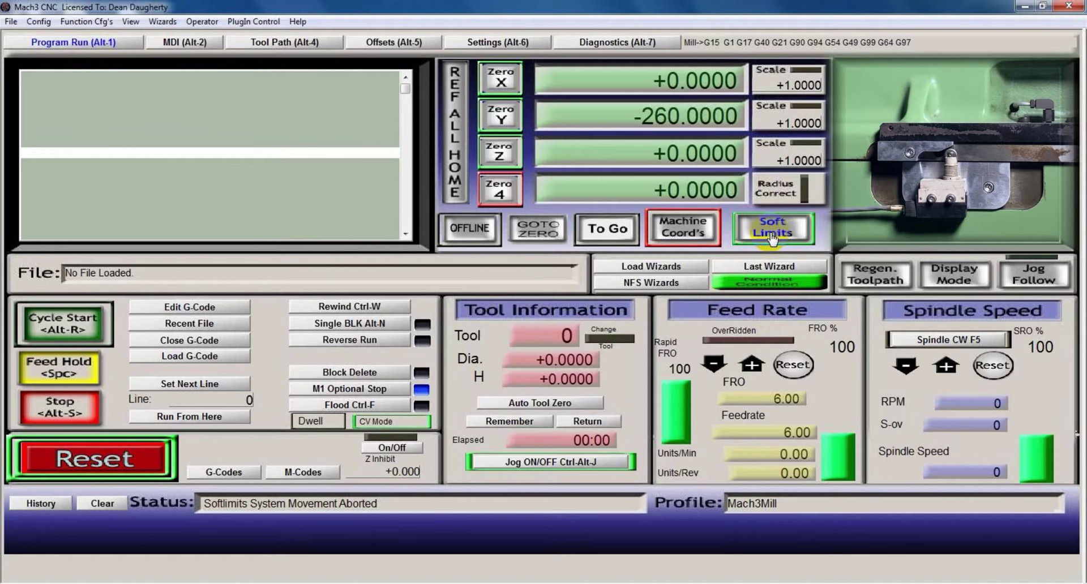
Step: Set the slow zone of the X, Y and Z axes to 20 in the homing and limits configuration and apply it
click(32, 23)
click(59, 113)
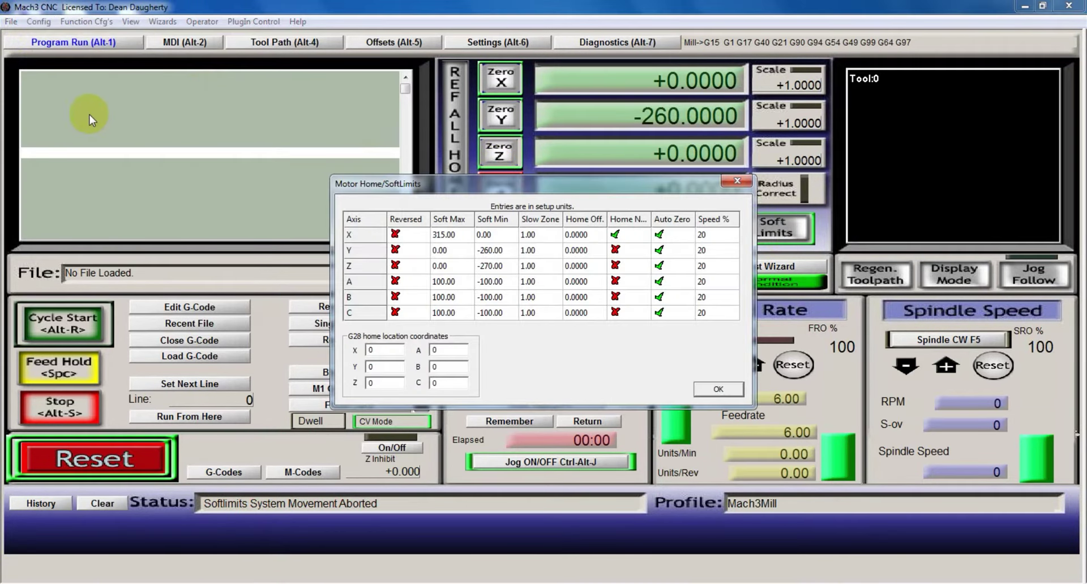
click(533, 238)
text(20)
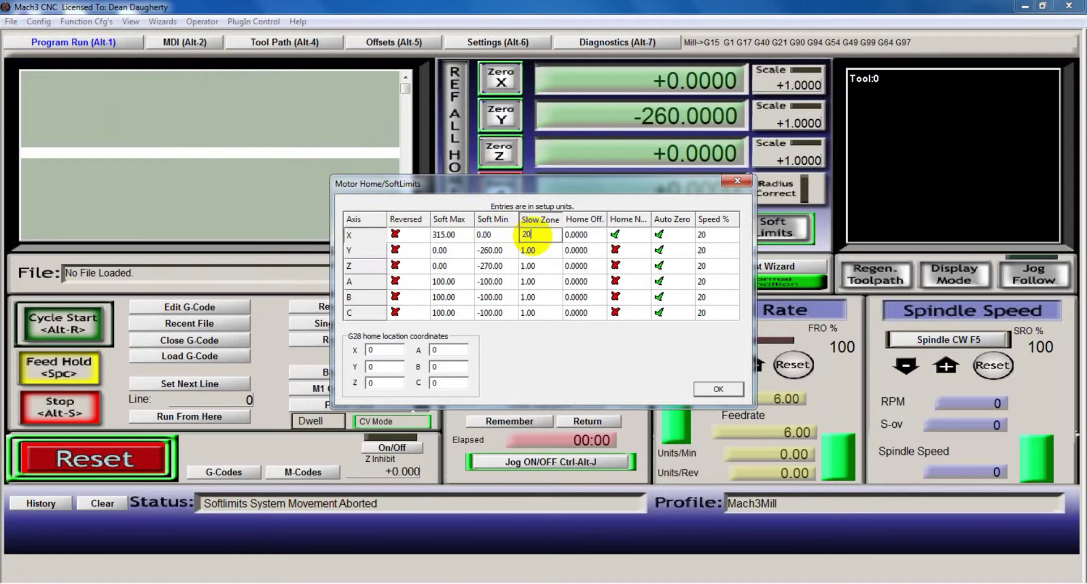
click(532, 249)
text(20)
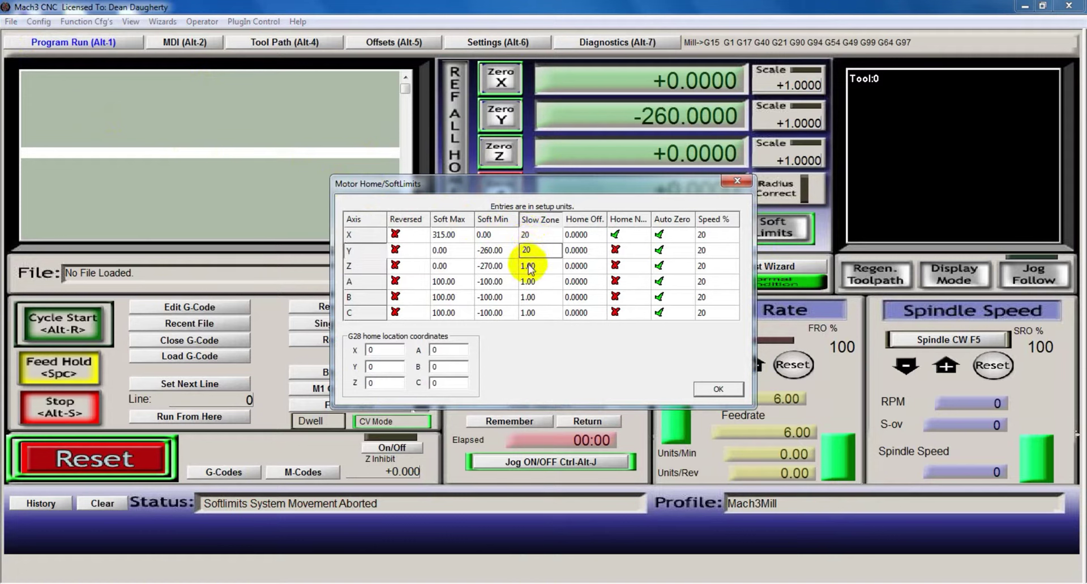
click(530, 266)
text(20)
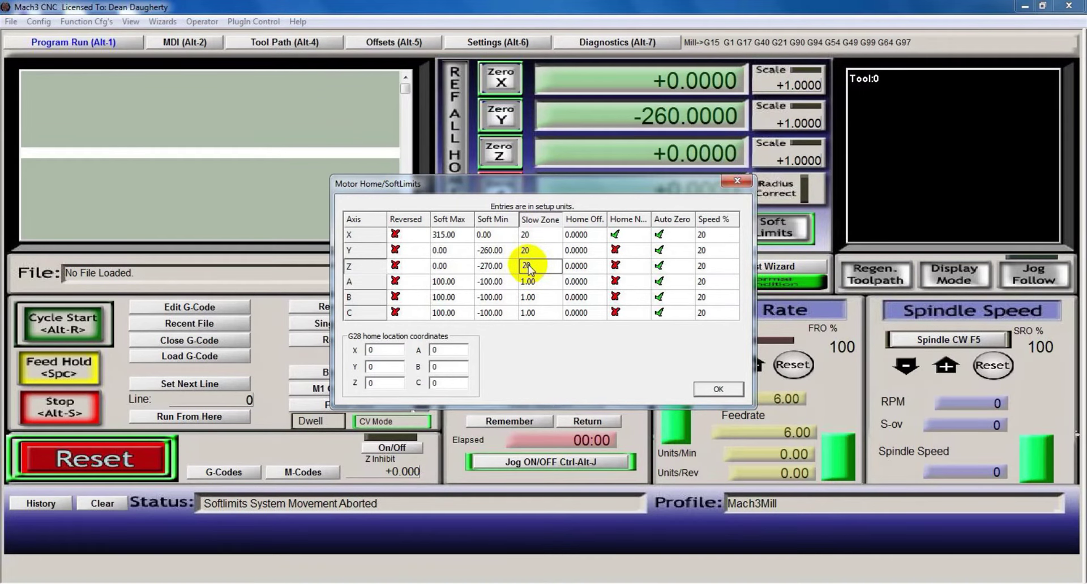
click(718, 389)
Step: Test the slow zone by jogging the Y axis up to 0 and back down to its -260 soft limit
key(Up)
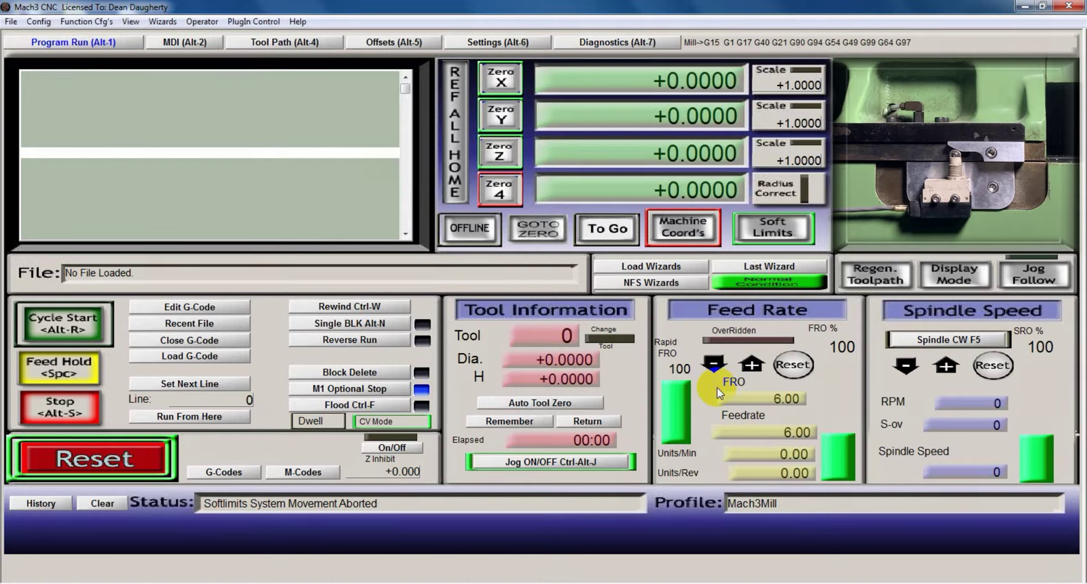
key(Down)
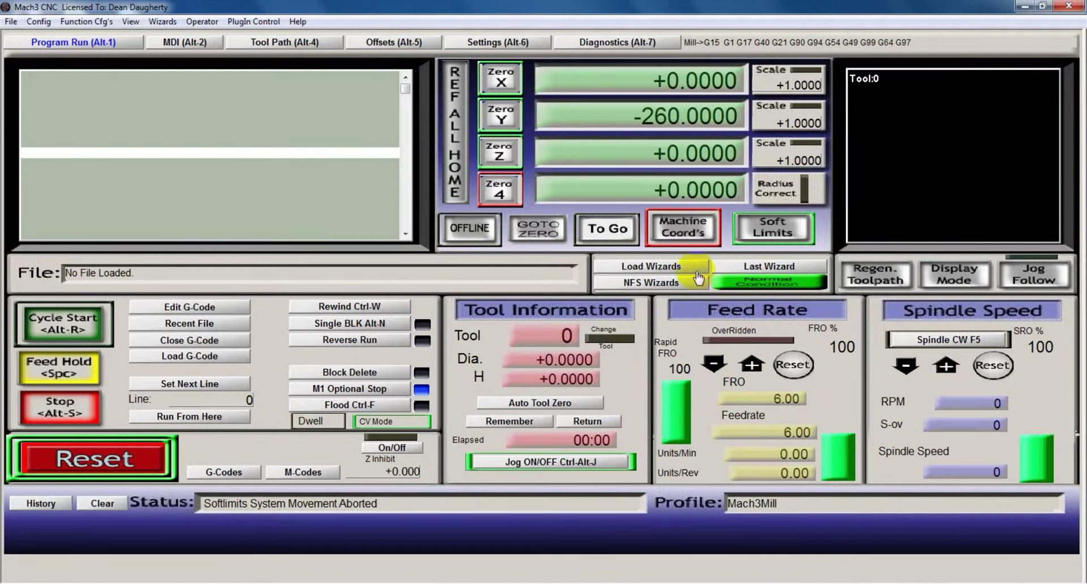
Step: Switch the position display from machine to work coordinates and set the Y work position to -100
click(685, 232)
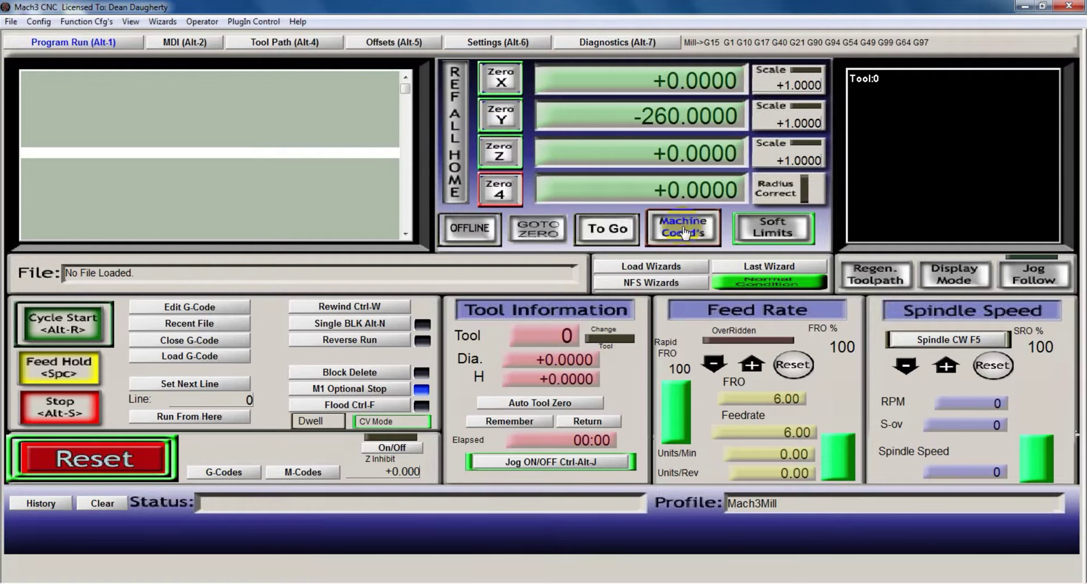
click(651, 131)
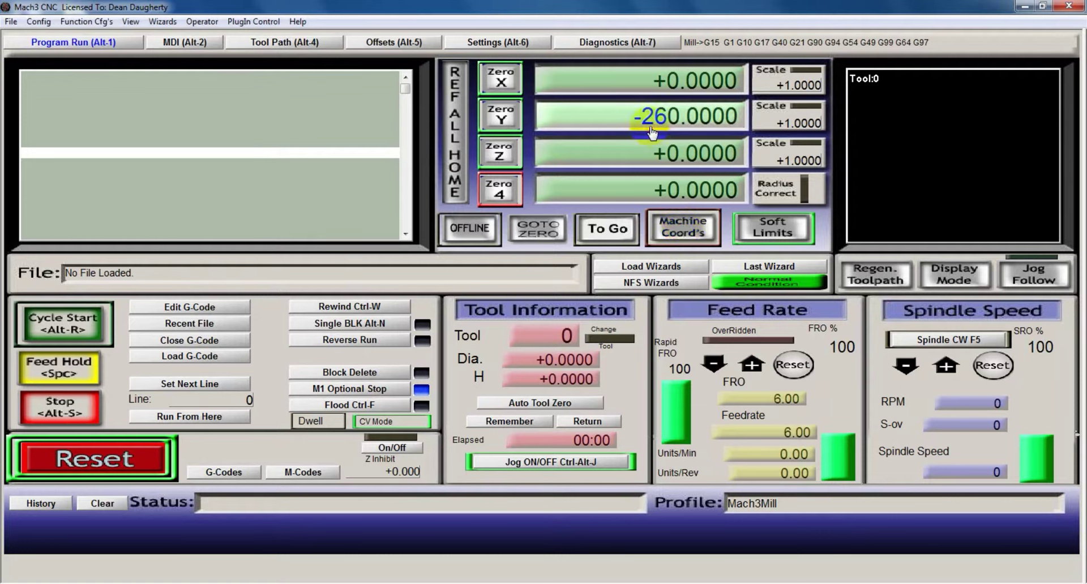
text(-100)
key(Return)
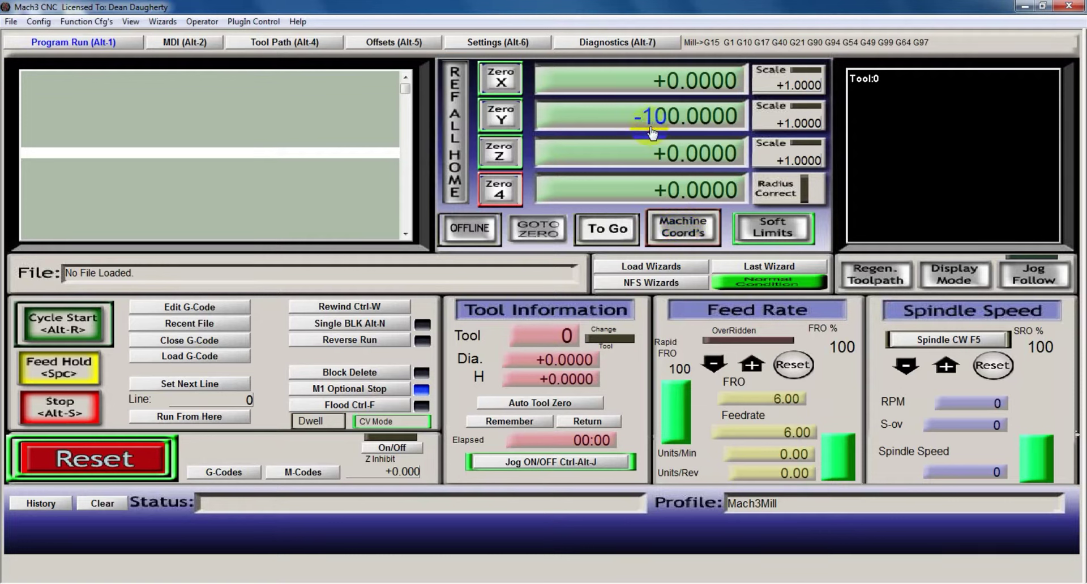
Step: Load the G-code file TestSoftLimitY.txt from the desktop
click(196, 356)
double_click(442, 217)
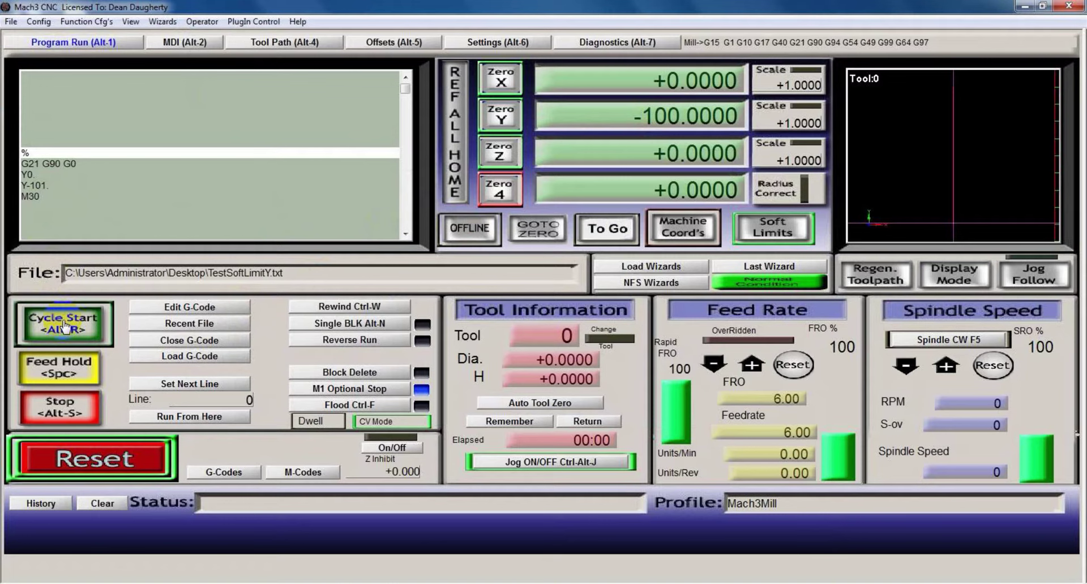
Step: Test the Y soft limit by starting the loaded program, decline to continue past the soft limit, and cycle the emergency stop reset
click(64, 327)
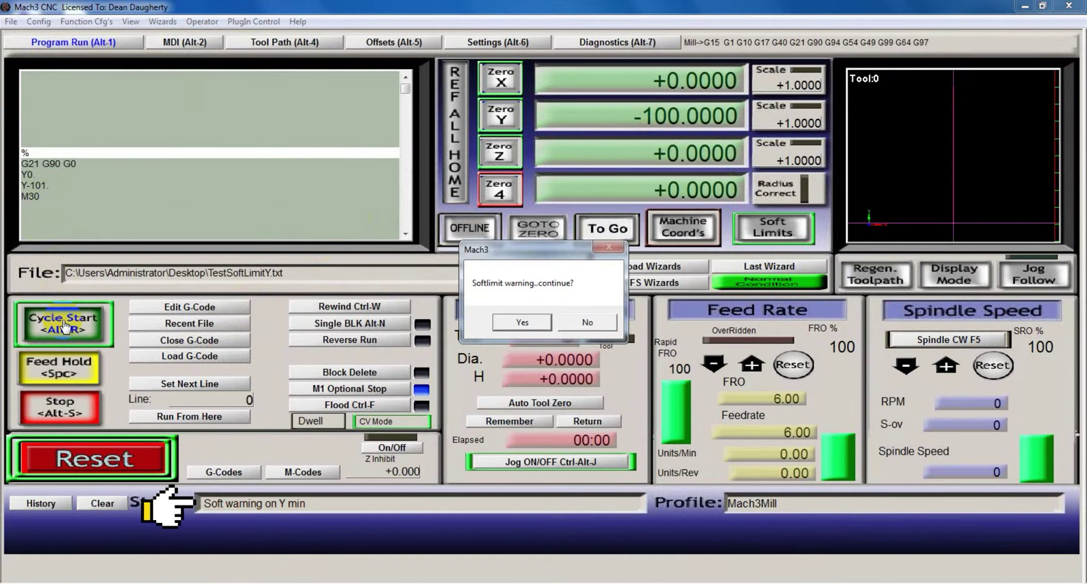
click(588, 328)
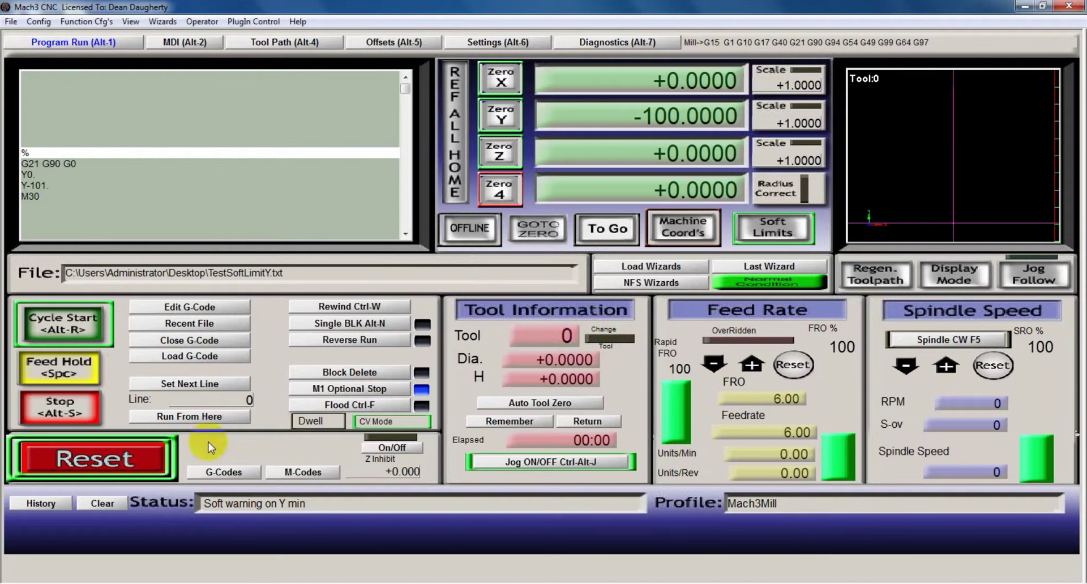
click(97, 461)
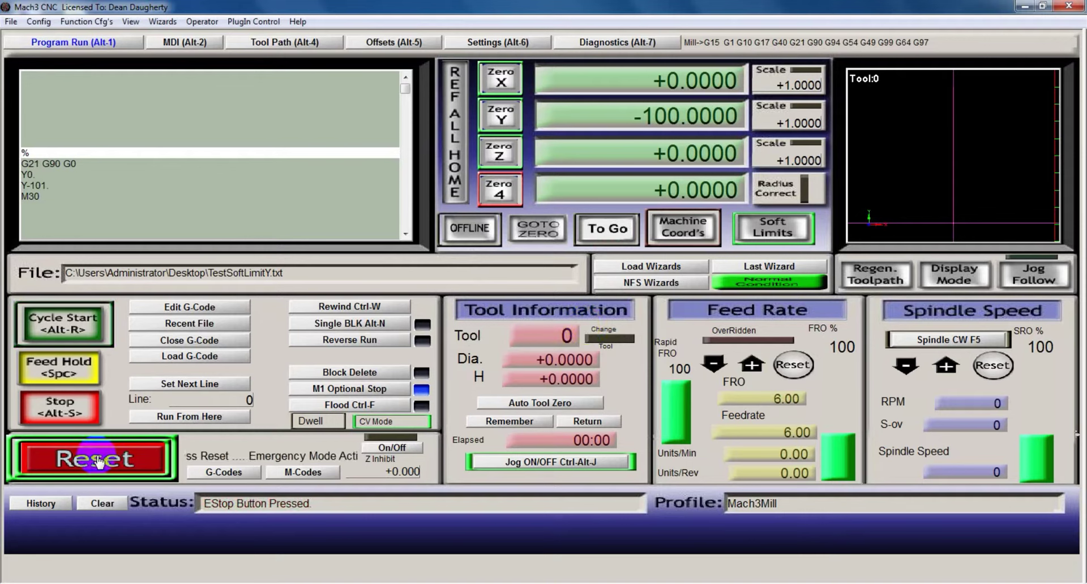
click(98, 462)
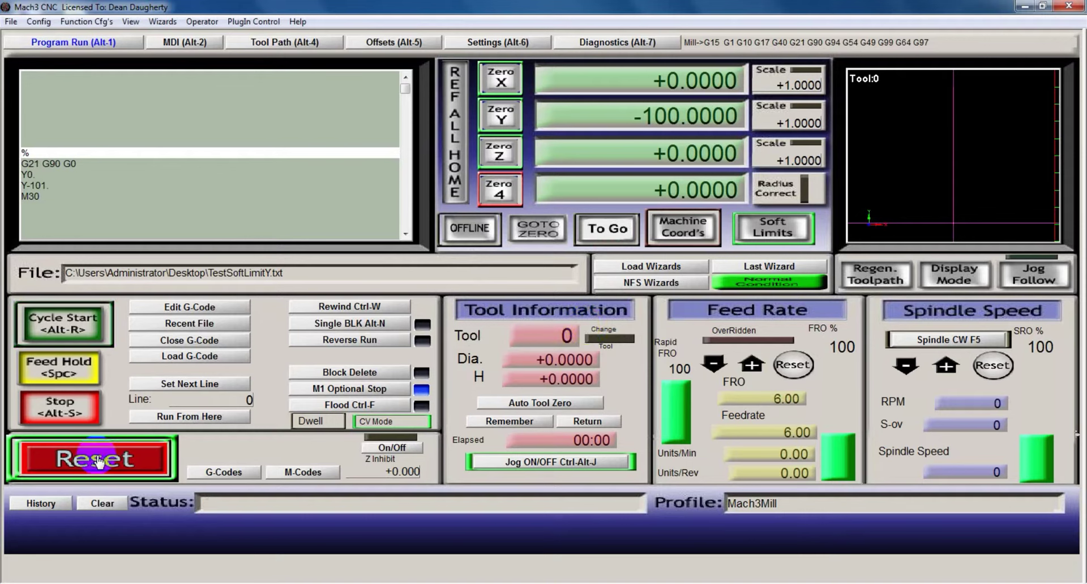
Step: Run the manual command G21 G90 G0 Y1 to rapid the Y axis to work position 1
click(180, 42)
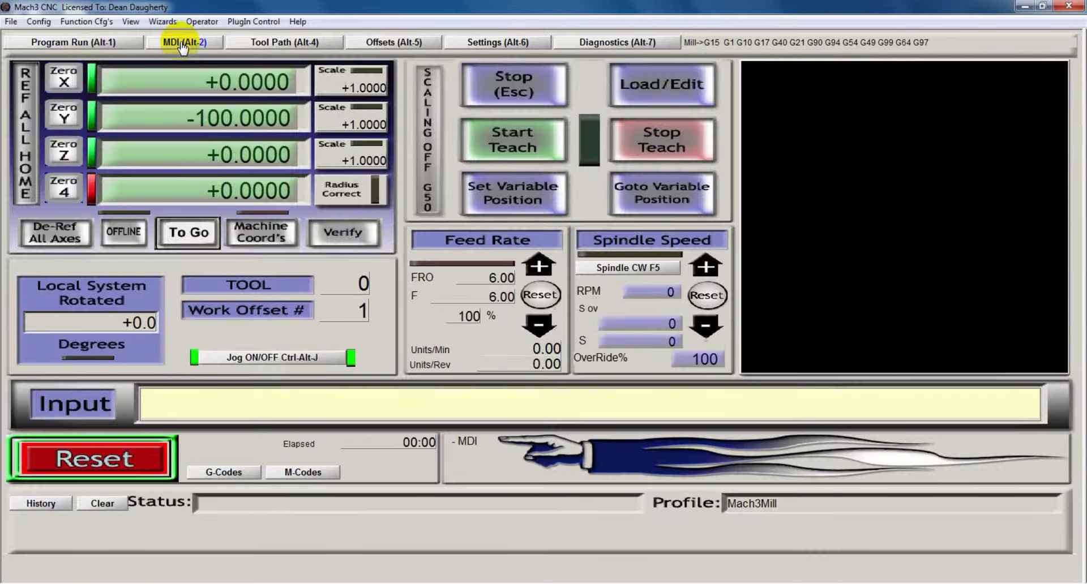
click(180, 400)
text(G21 G90 G0)
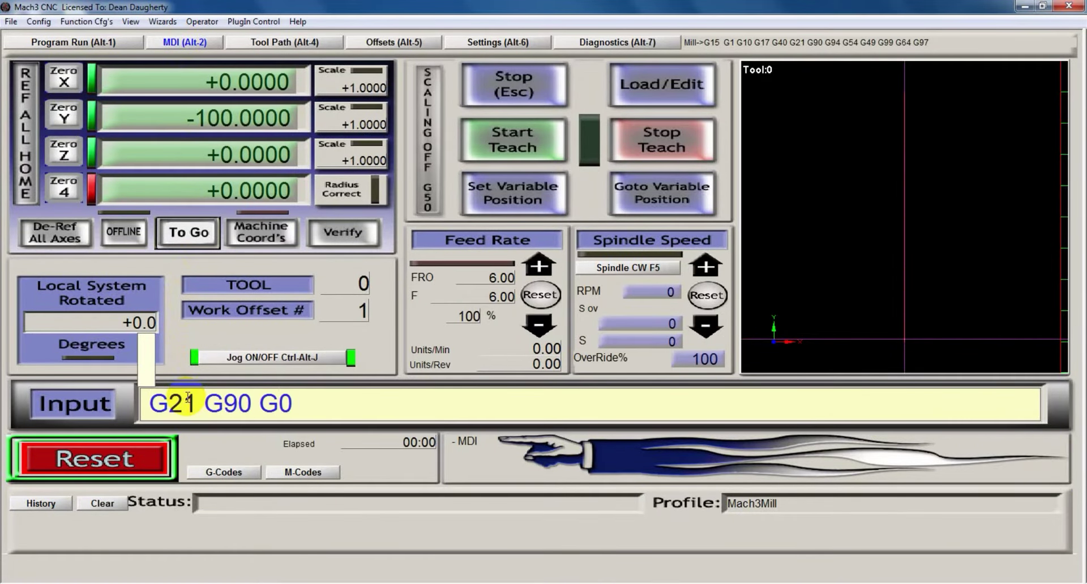
text( Y1)
key(Return)
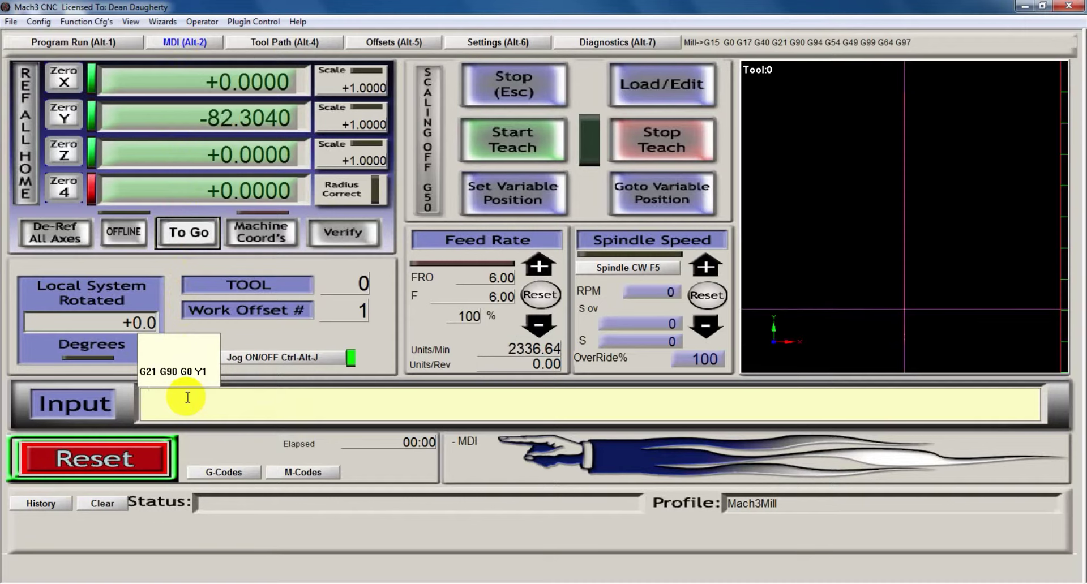